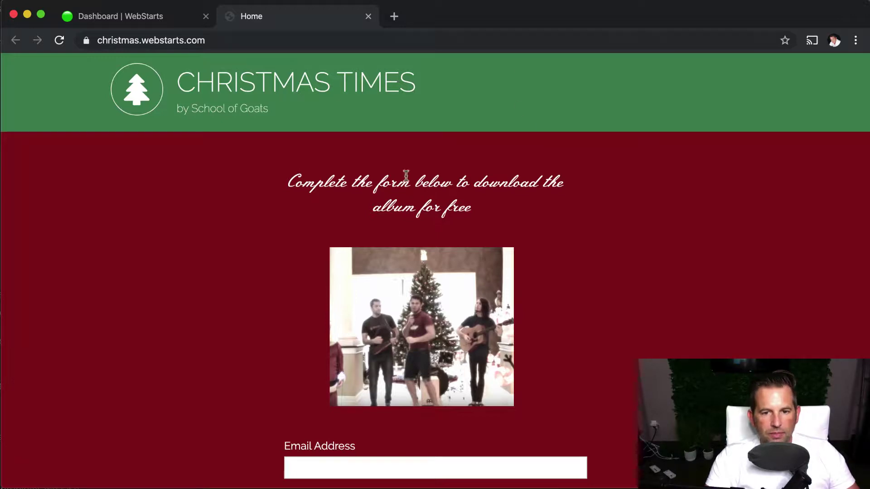
{"action": "scroll", "coordinate": [488, 375], "scroll_direction": "down", "scroll_amount": 1}
{"action": "scroll", "coordinate": [488, 375], "scroll_direction": "down", "scroll_amount": 2}
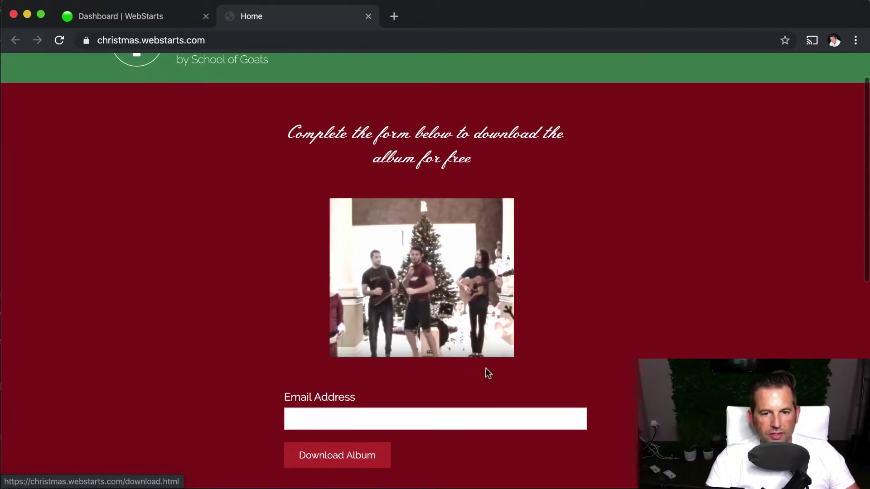
{"action": "scroll", "coordinate": [486, 373], "scroll_direction": "down", "scroll_amount": 2}
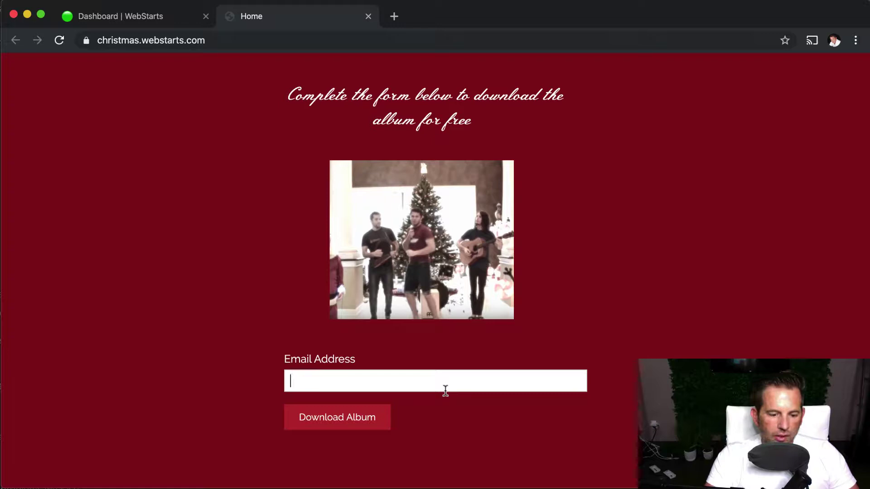
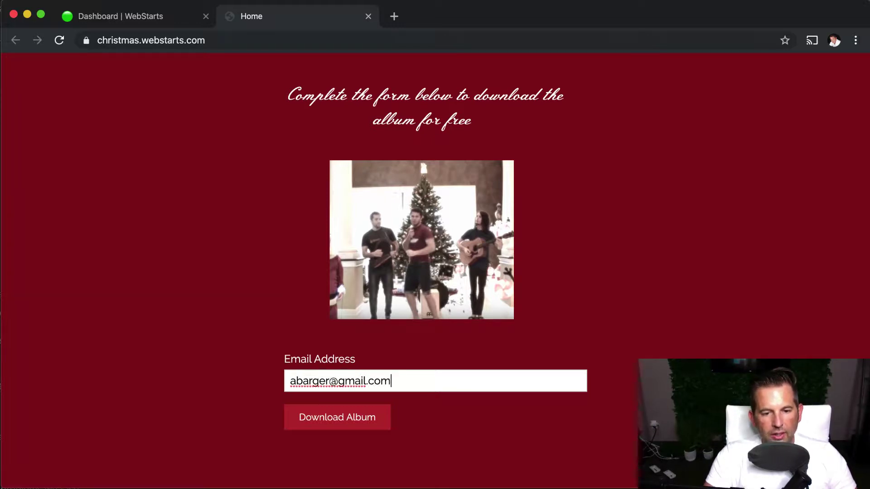
Submit the entered email address on the home page download form.
{"action": "key", "text": "Return"}
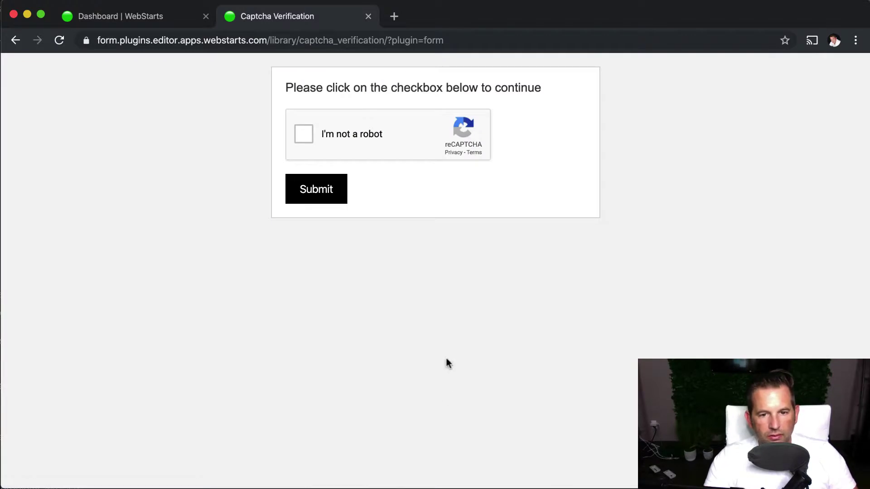
Tick 'I'm not a robot' and submit the captcha verification.
{"action": "left_click", "coordinate": [304, 134]}
{"action": "left_click", "coordinate": [317, 192]}
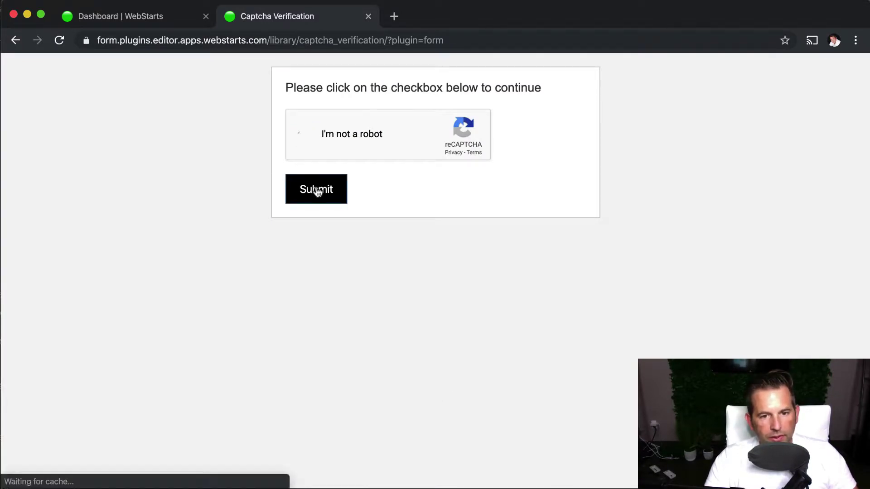
{"action": "left_click", "coordinate": [315, 192]}
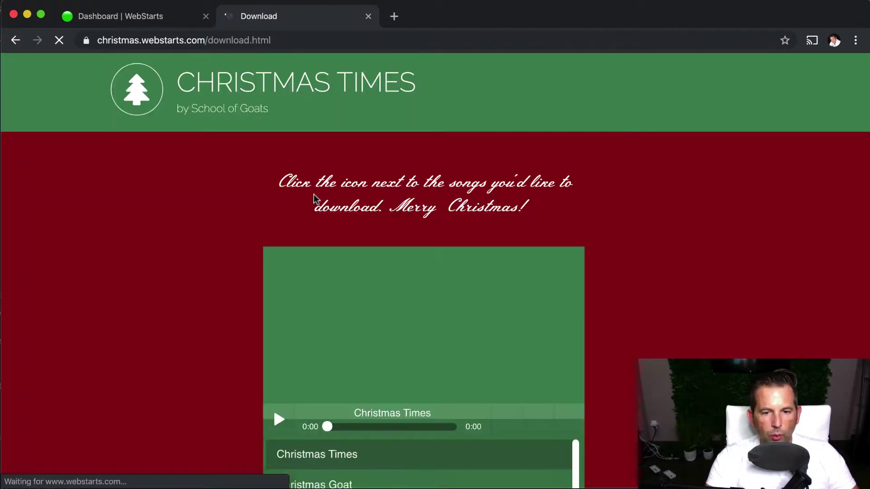
{"action": "scroll", "coordinate": [528, 268], "scroll_direction": "down", "scroll_amount": 2}
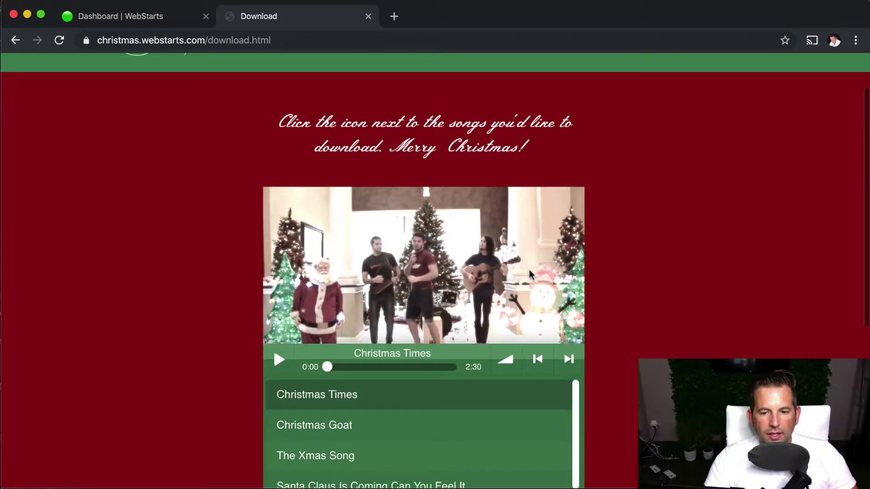
{"action": "scroll", "coordinate": [530, 273], "scroll_direction": "down", "scroll_amount": 1}
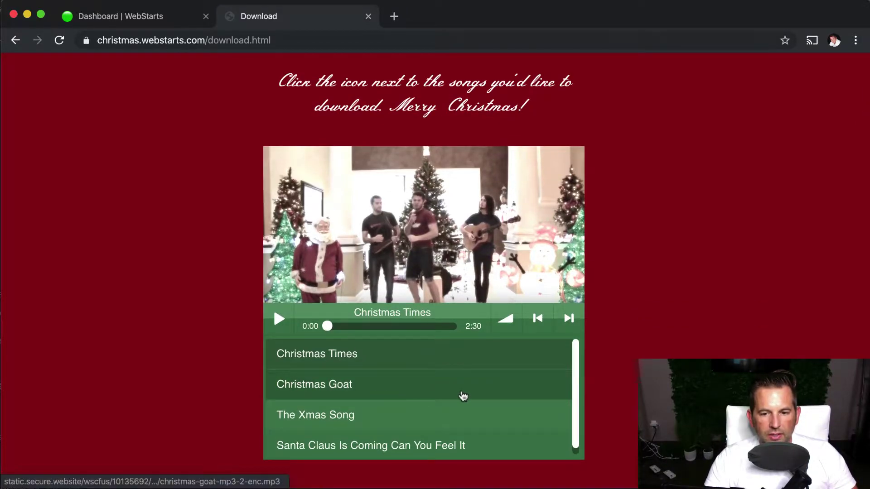
{"action": "scroll", "coordinate": [551, 244], "scroll_direction": "up", "scroll_amount": 3}
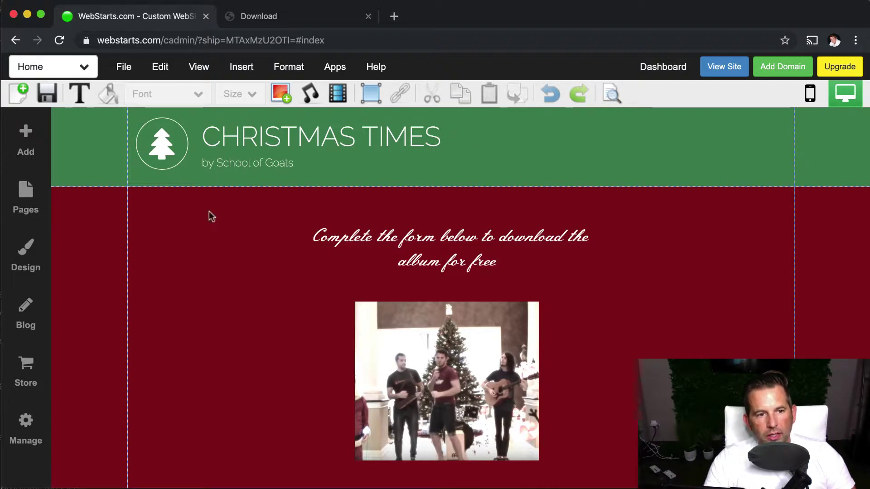
Create a new blank page named Download.
{"action": "left_click", "coordinate": [124, 69]}
{"action": "left_click", "coordinate": [139, 98]}
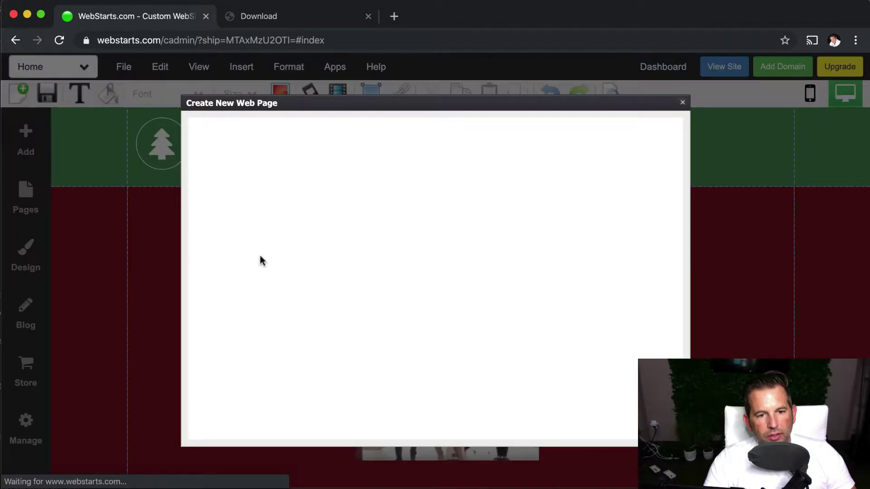
{"action": "left_click", "coordinate": [258, 163]}
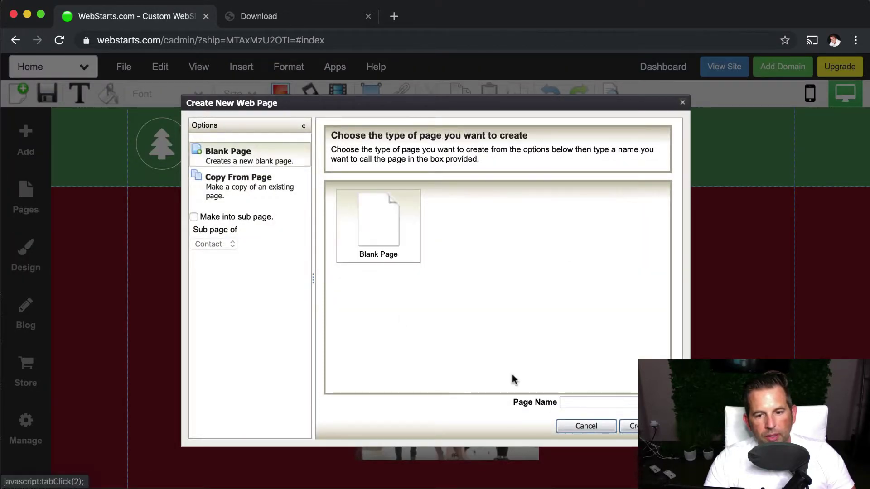
{"action": "left_click", "coordinate": [596, 404]}
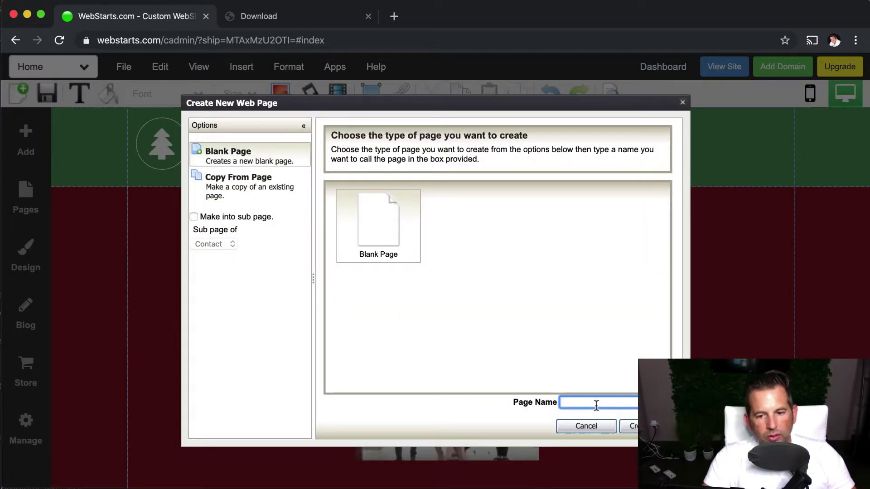
{"action": "type", "text": "ownload"}
{"action": "key", "text": "Return"}
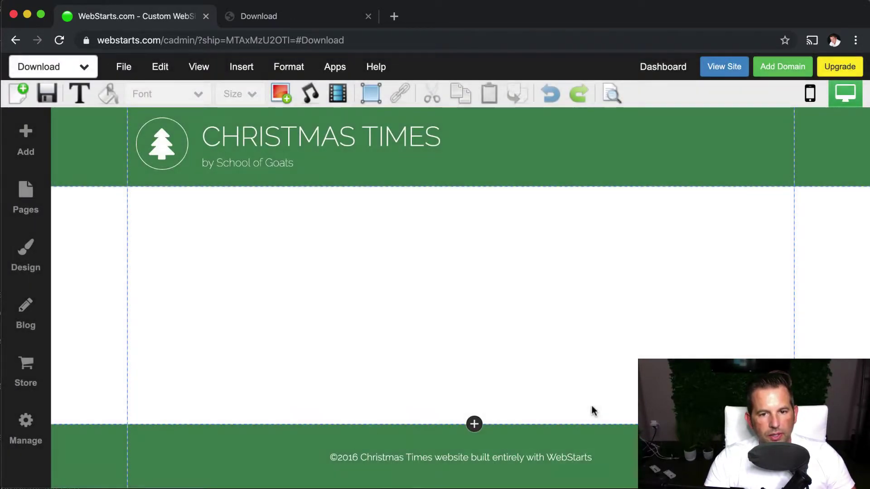
Give the middle section a dark red background colour.
{"action": "left_click", "coordinate": [108, 95]}
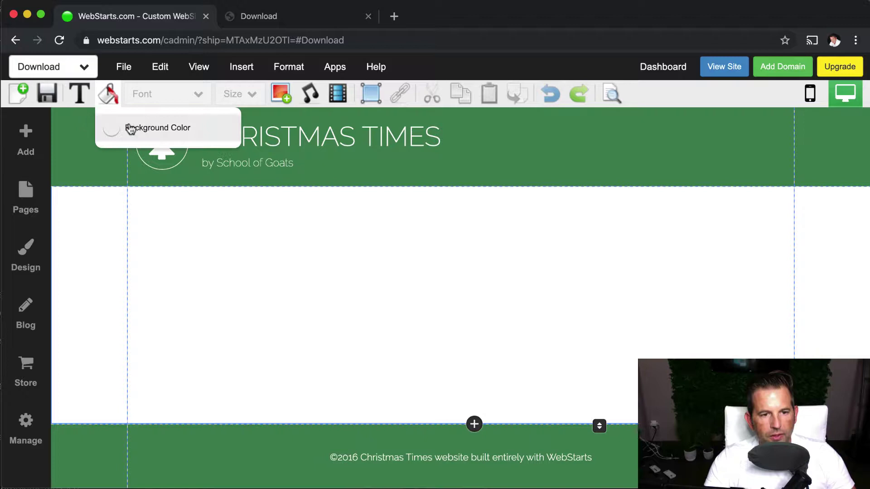
{"action": "left_click", "coordinate": [135, 128]}
{"action": "left_click", "coordinate": [207, 196]}
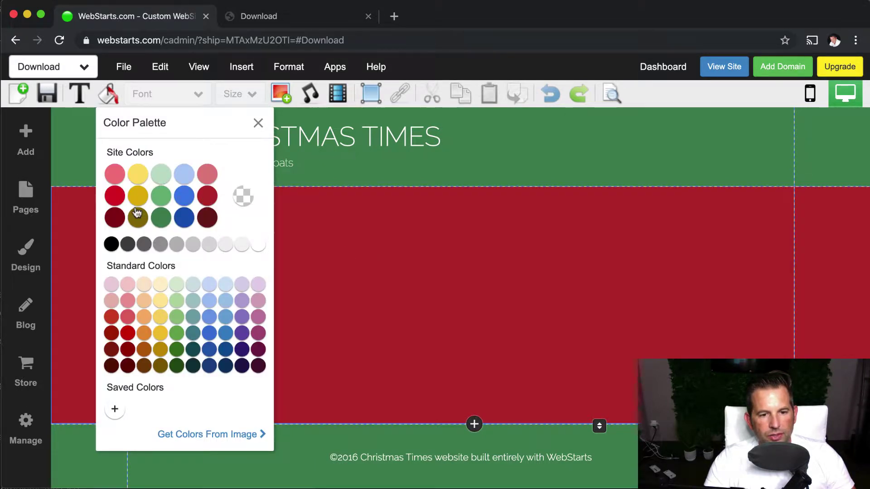
{"action": "left_click", "coordinate": [115, 217]}
{"action": "left_click", "coordinate": [431, 288]}
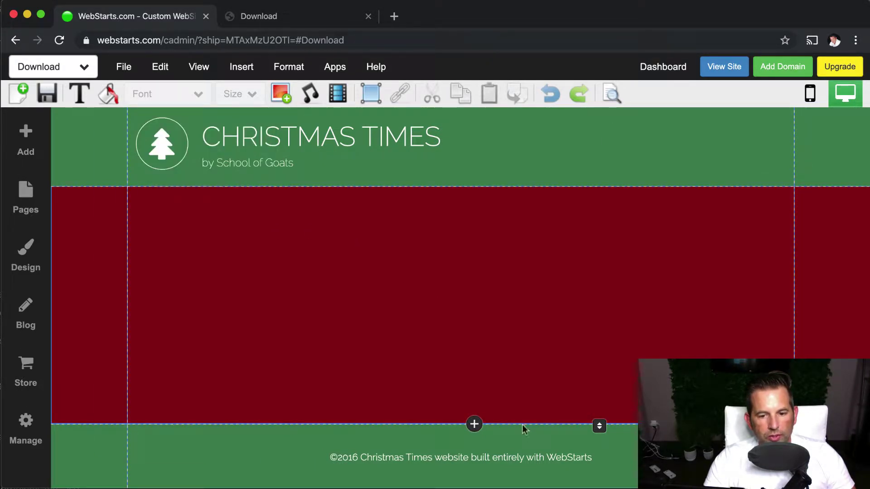
Make the red middle section taller and add a playlist to the Download page.
{"action": "left_click", "coordinate": [473, 424]}
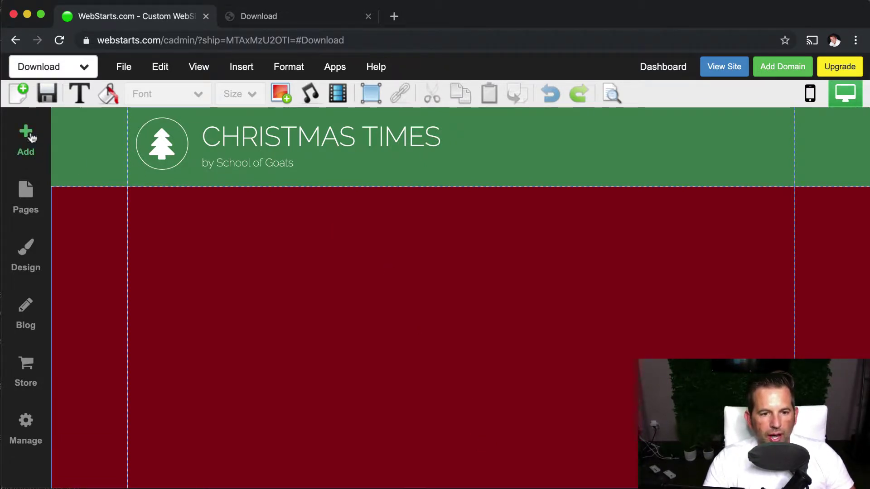
{"action": "left_click", "coordinate": [25, 139]}
{"action": "scroll", "coordinate": [150, 290], "scroll_direction": "down", "scroll_amount": 1}
{"action": "scroll", "coordinate": [152, 290], "scroll_direction": "down", "scroll_amount": 4}
{"action": "scroll", "coordinate": [151, 285], "scroll_direction": "down", "scroll_amount": 5}
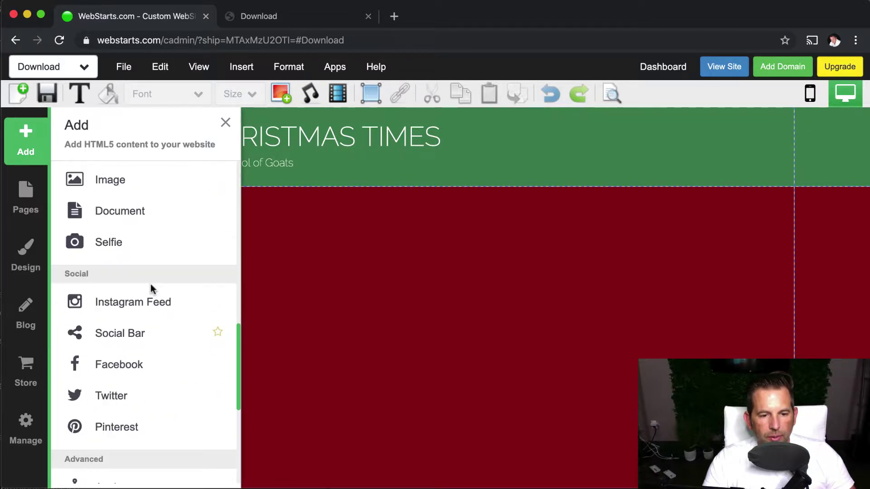
{"action": "scroll", "coordinate": [150, 284], "scroll_direction": "down", "scroll_amount": 3}
{"action": "scroll", "coordinate": [151, 285], "scroll_direction": "down", "scroll_amount": 2}
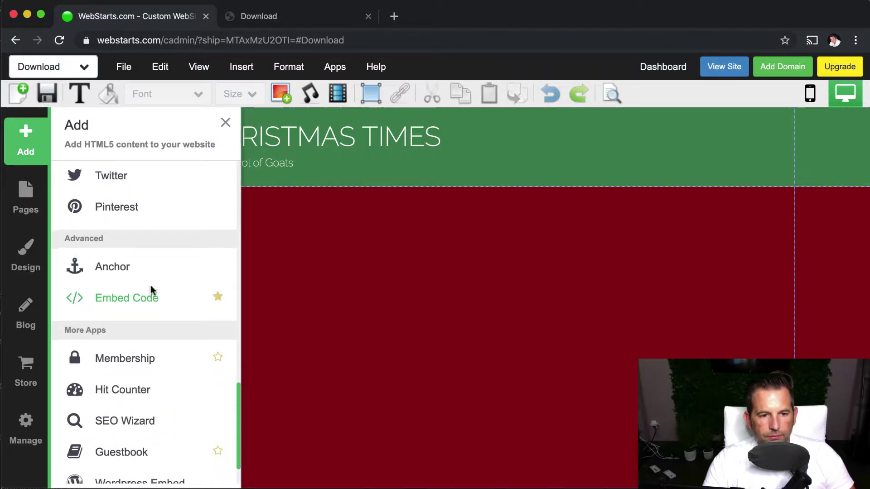
{"action": "scroll", "coordinate": [150, 286], "scroll_direction": "up", "scroll_amount": 2}
{"action": "scroll", "coordinate": [150, 285], "scroll_direction": "up", "scroll_amount": 2}
{"action": "scroll", "coordinate": [151, 289], "scroll_direction": "up", "scroll_amount": 3}
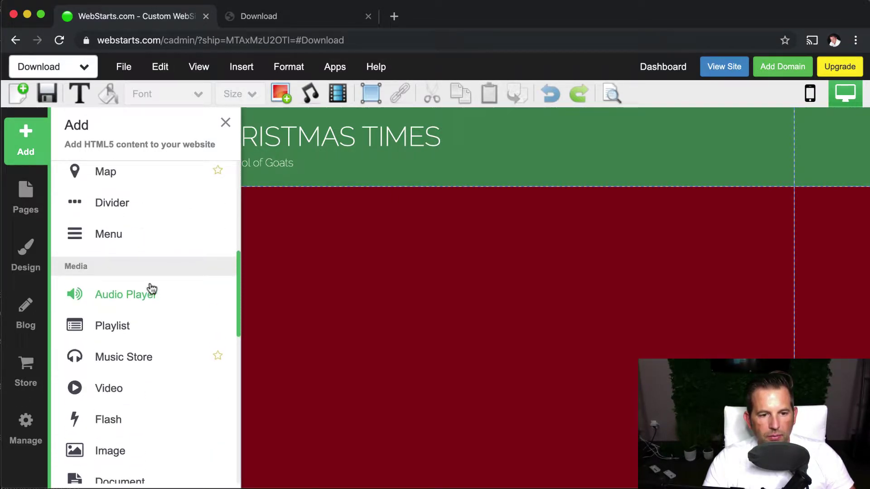
{"action": "left_click", "coordinate": [127, 325]}
Add the four Christmas songs from My Music to the playlist.
{"action": "left_click", "coordinate": [366, 406]}
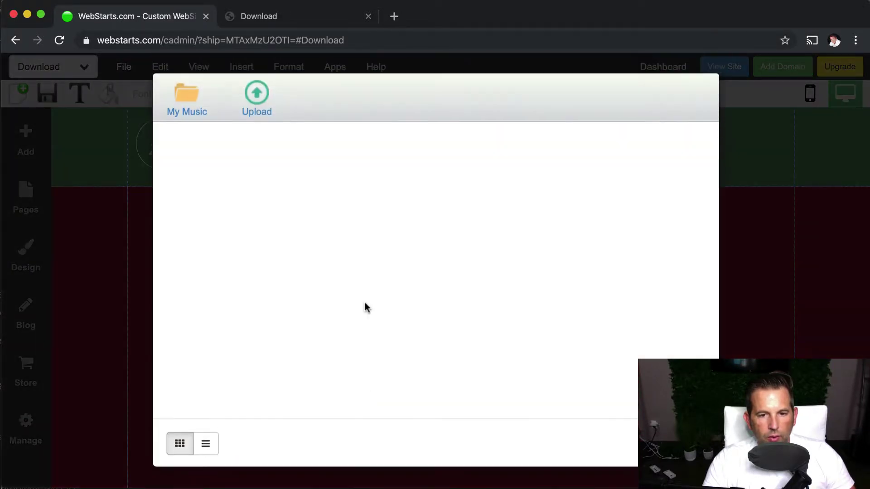
{"action": "left_click", "coordinate": [347, 170]}
{"action": "left_click", "coordinate": [453, 170]}
{"action": "left_click", "coordinate": [559, 170]}
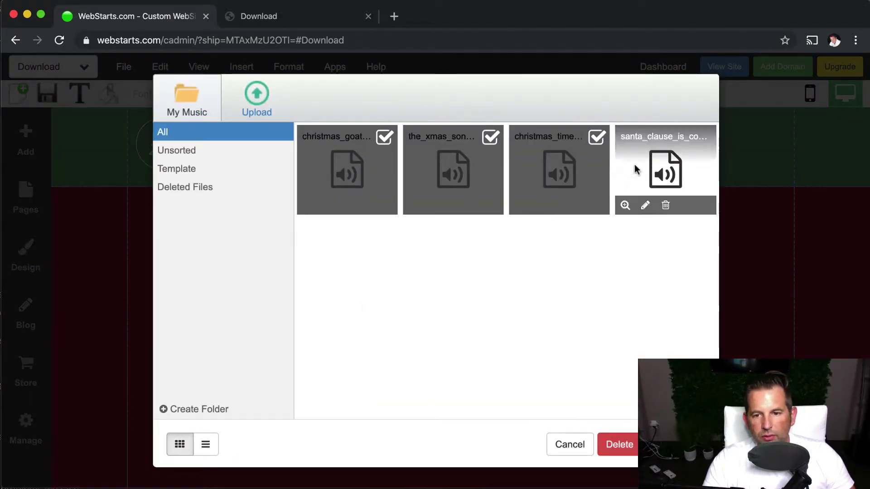
{"action": "left_click", "coordinate": [663, 170]}
{"action": "left_click", "coordinate": [679, 444]}
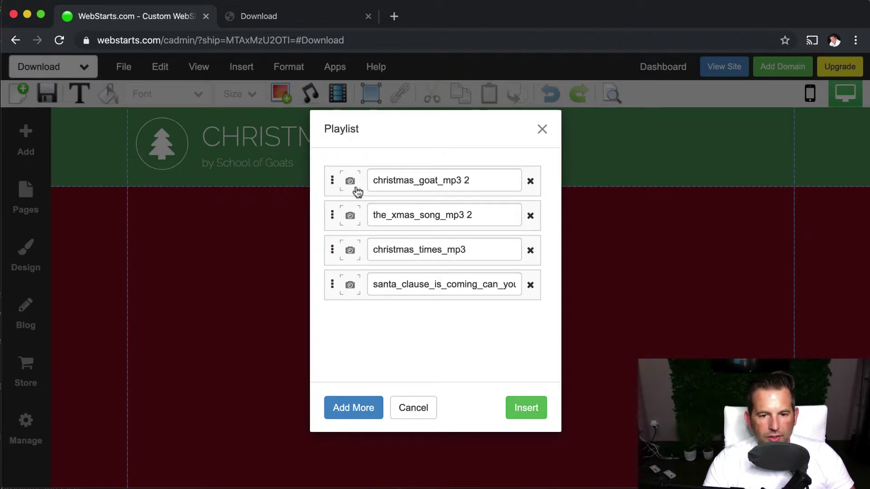
Set the band photo as the first song's cover image.
{"action": "left_click", "coordinate": [351, 184]}
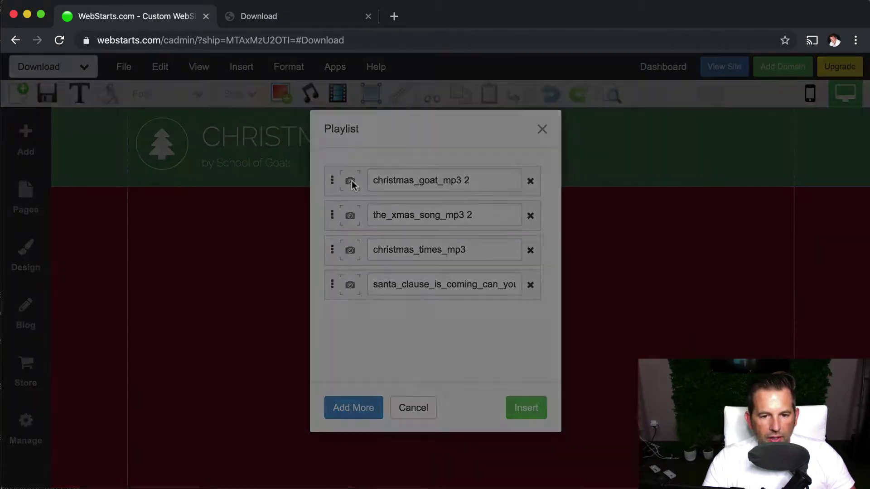
{"action": "left_click", "coordinate": [347, 266]}
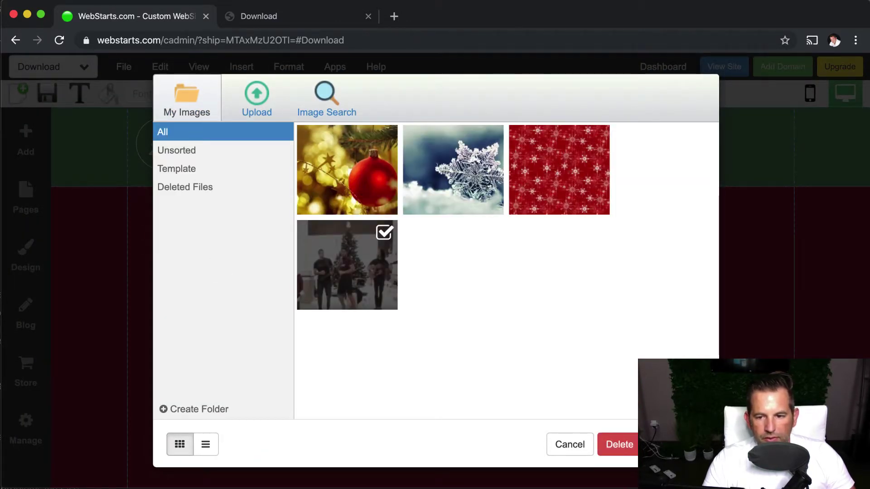
{"action": "left_click", "coordinate": [679, 445]}
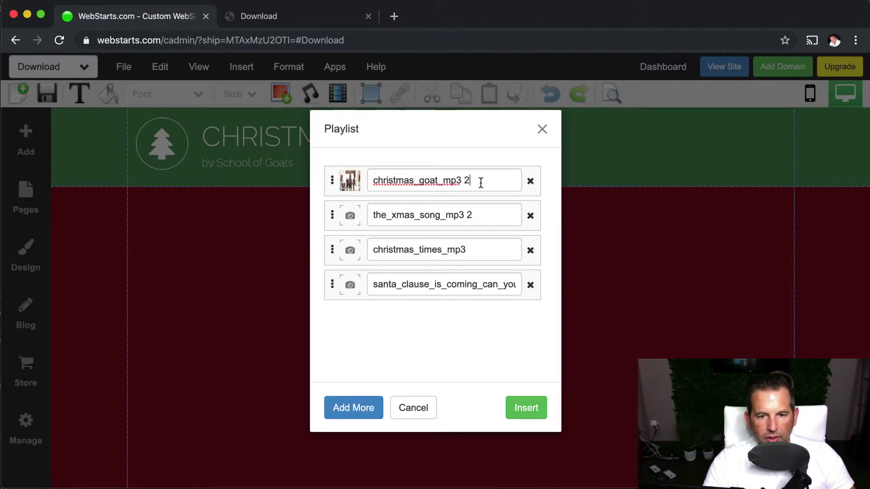
Retitle the four tracks: Christmas Goat, The Xmas Song, Christmas Times, Santa Clause Is Coming.
{"action": "triple_click", "coordinate": [374, 182]}
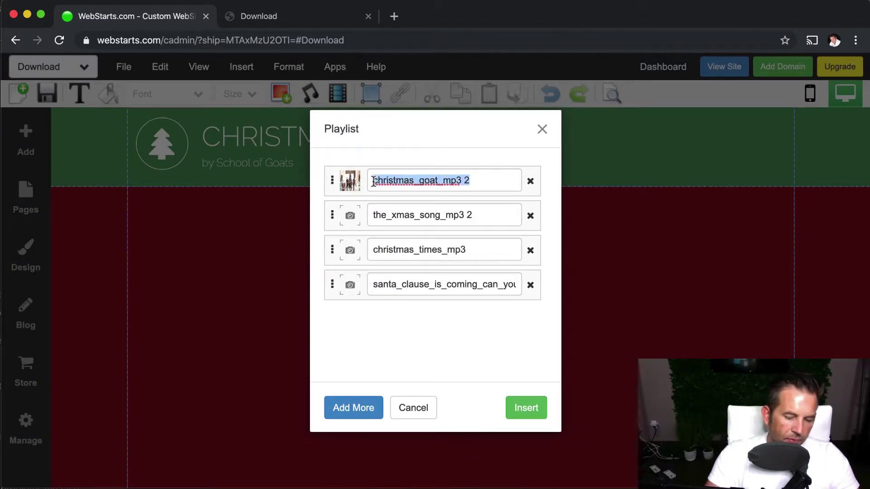
{"action": "type", "text": "Christ"}
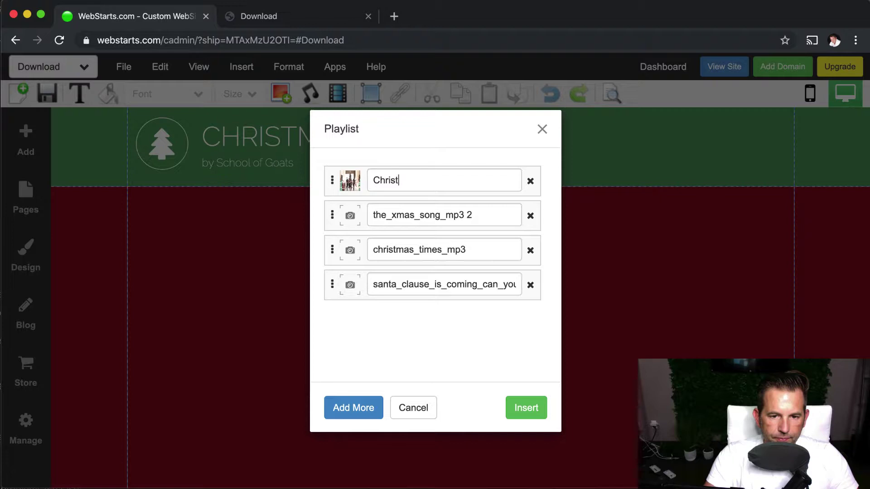
{"action": "type", "text": "mas Goat"}
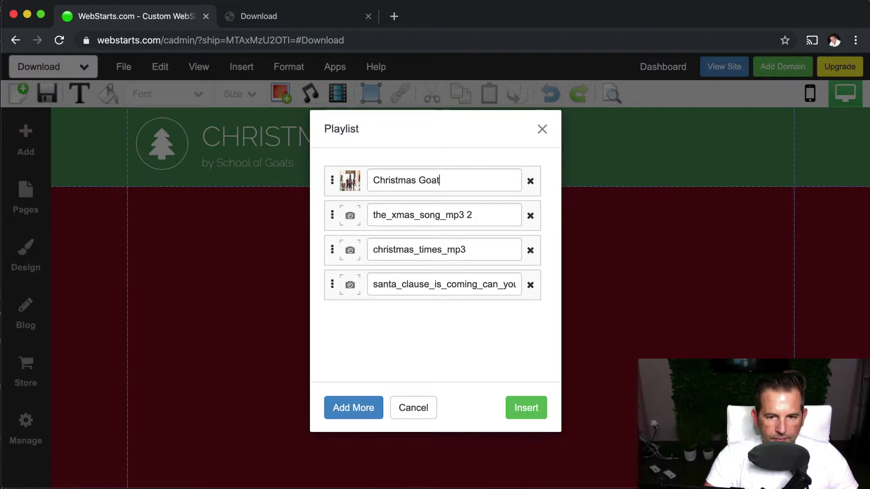
{"action": "key", "text": "Tab"}
{"action": "type", "text": "The "}
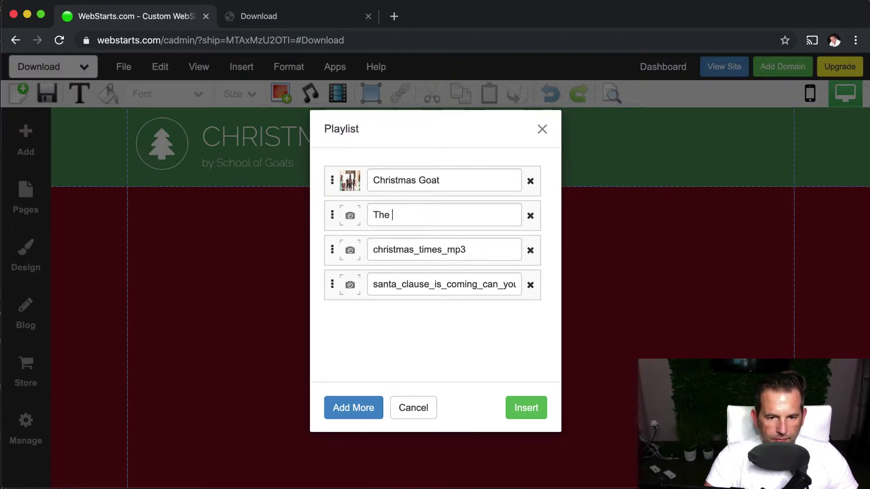
{"action": "type", "text": "Xa"}
{"action": "type", "text": "as Song"}
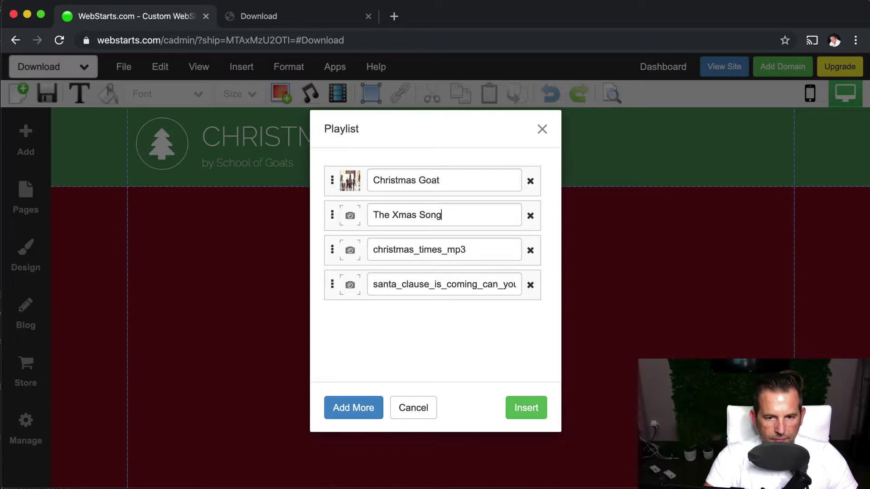
{"action": "key", "text": "Tab"}
{"action": "type", "text": "C"}
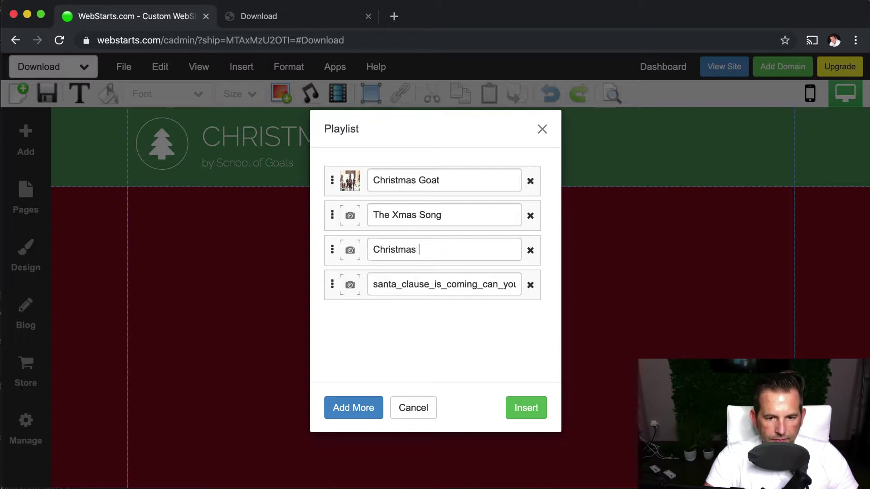
{"action": "type", "text": "es"}
{"action": "key", "text": "Tab"}
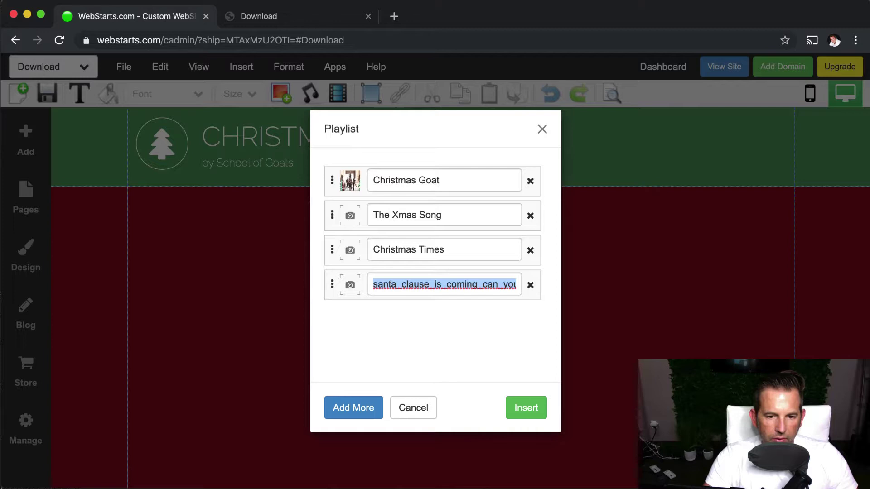
{"action": "type", "text": "Santa Clause I"}
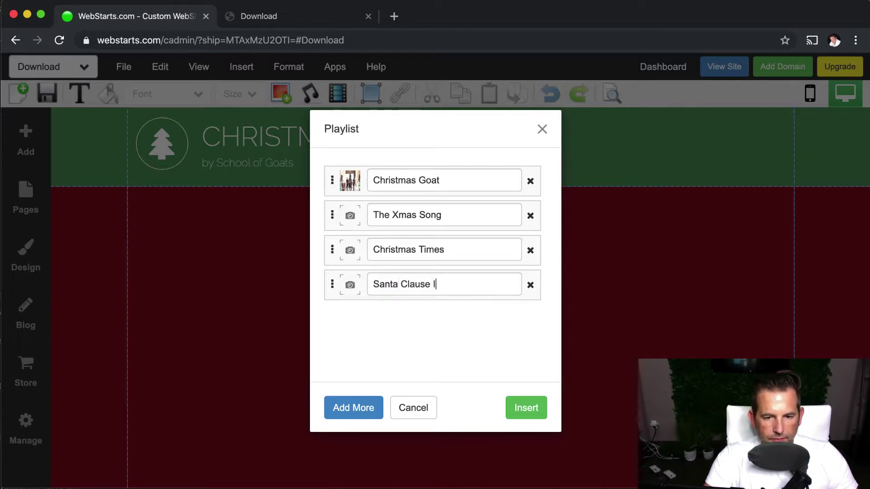
{"action": "type", "text": "Coming"}
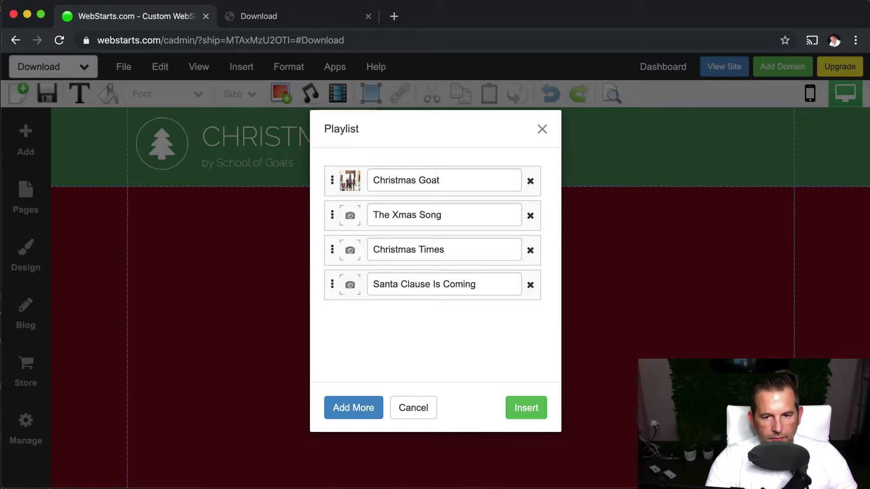
Insert the playlist, centre the player, show its cover image and make it taller.
{"action": "left_click", "coordinate": [524, 401]}
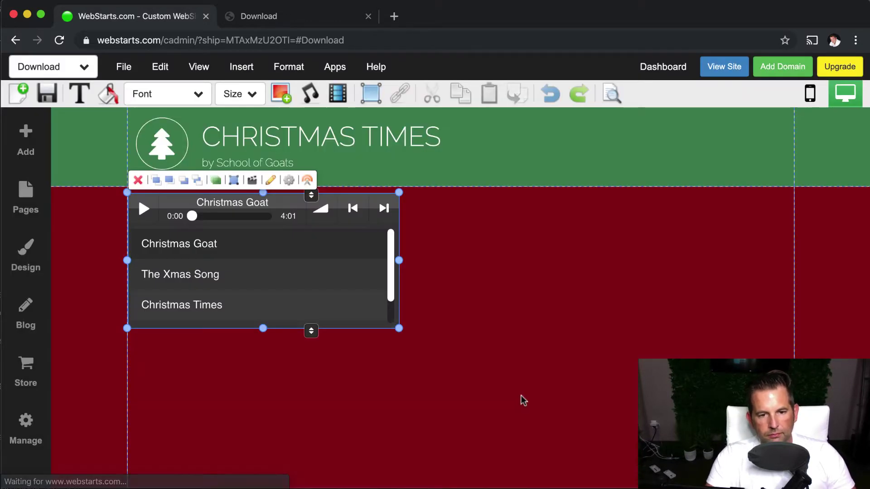
{"action": "mouse_move", "coordinate": [278, 278]}
{"action": "left_mouse_down"}
{"action": "mouse_move", "coordinate": [451, 361]}
{"action": "mouse_move", "coordinate": [451, 391]}
{"action": "left_mouse_up"}
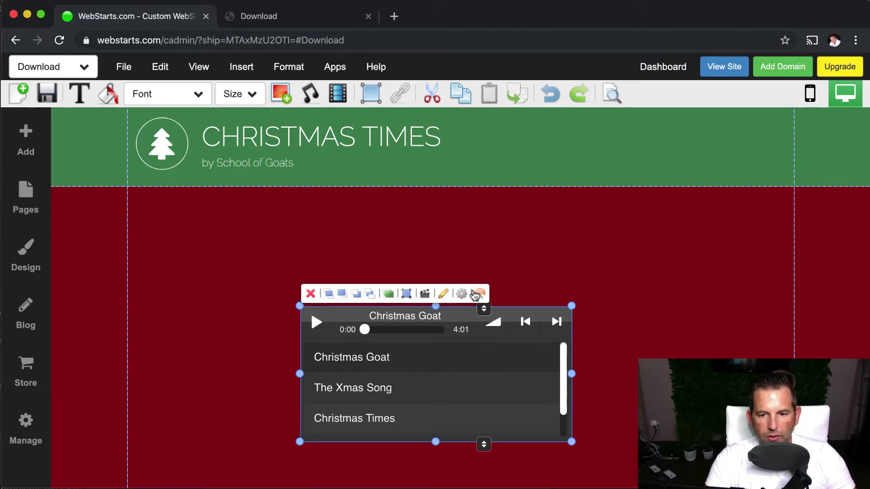
{"action": "left_click", "coordinate": [461, 294]}
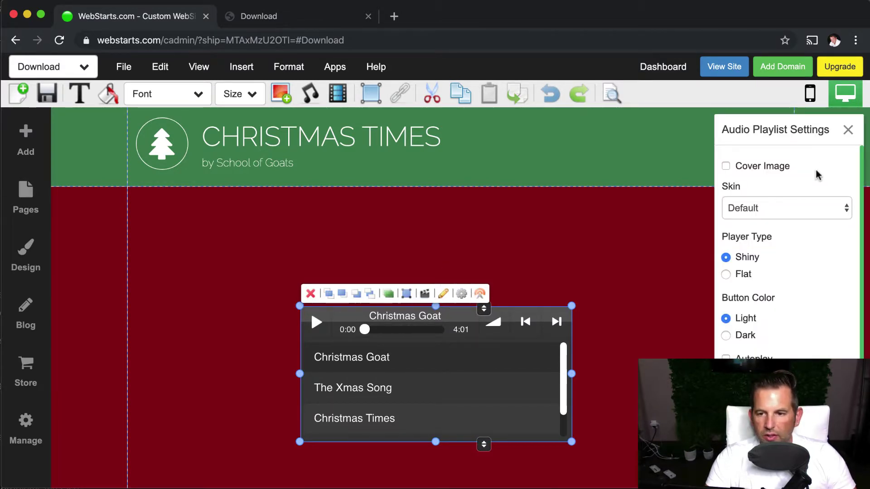
{"action": "left_click", "coordinate": [726, 166]}
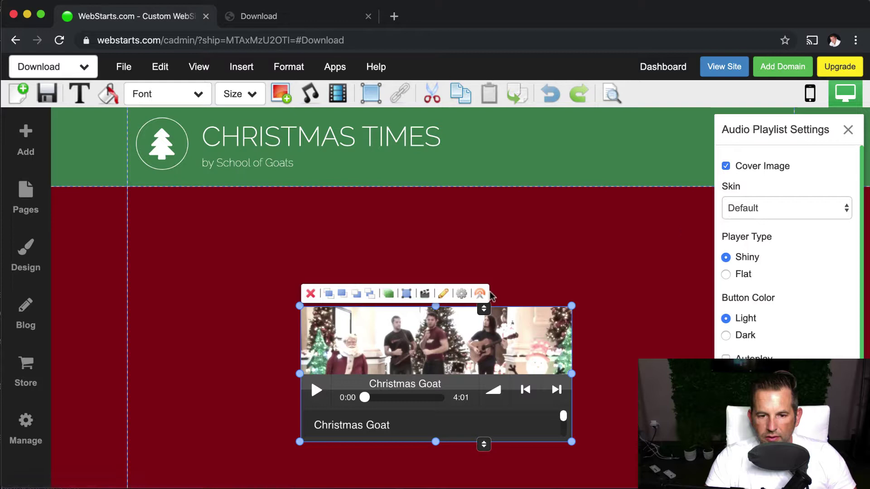
{"action": "left_click", "coordinate": [440, 262]}
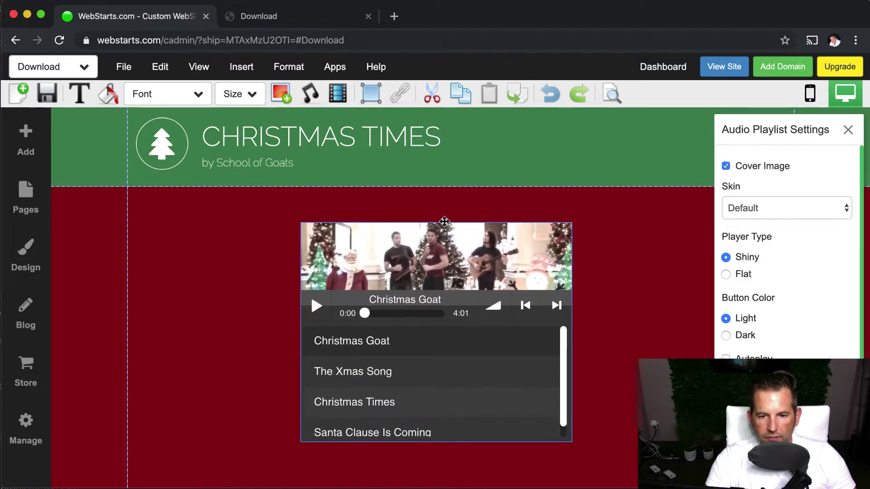
{"action": "left_click_drag", "start_coordinate": [442, 272], "coordinate": [467, 288]}
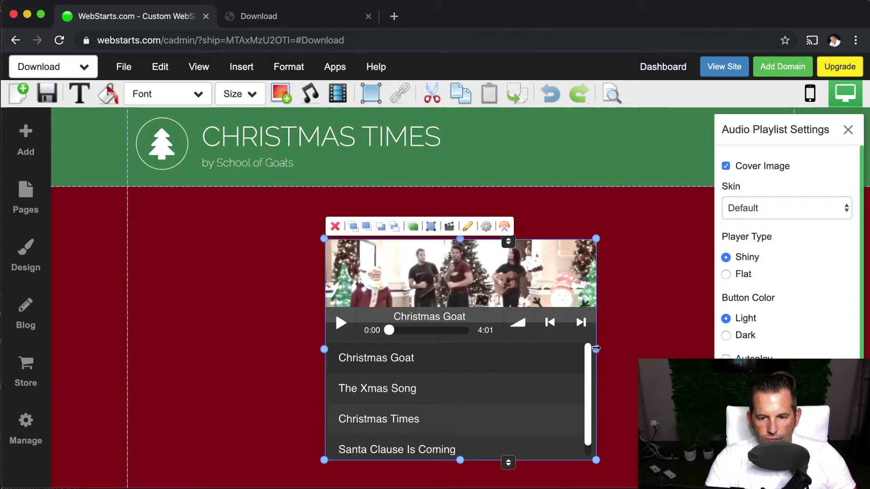
{"action": "mouse_move", "coordinate": [461, 465]}
{"action": "left_mouse_down"}
{"action": "mouse_move", "coordinate": [464, 484]}
{"action": "mouse_move", "coordinate": [456, 353]}
{"action": "left_mouse_up"}
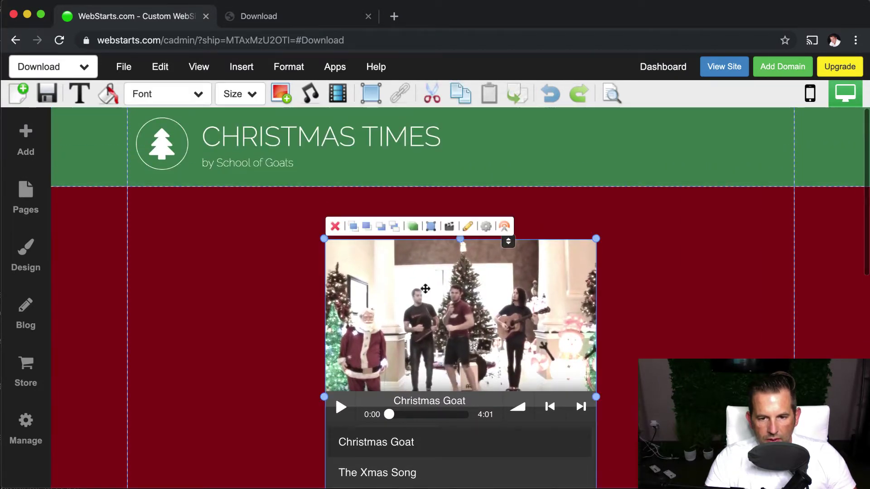
Give the playlist player a green background.
{"action": "left_click", "coordinate": [109, 95]}
{"action": "left_click", "coordinate": [143, 148]}
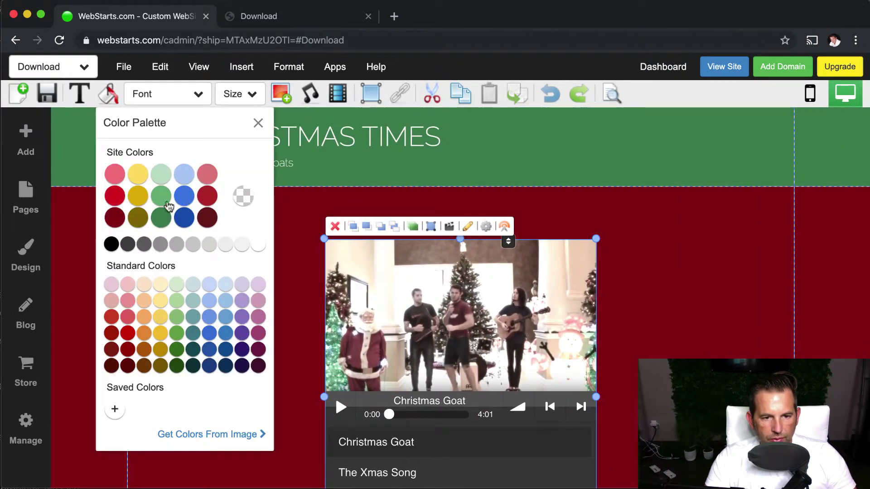
{"action": "left_click", "coordinate": [157, 221]}
{"action": "left_click", "coordinate": [630, 311]}
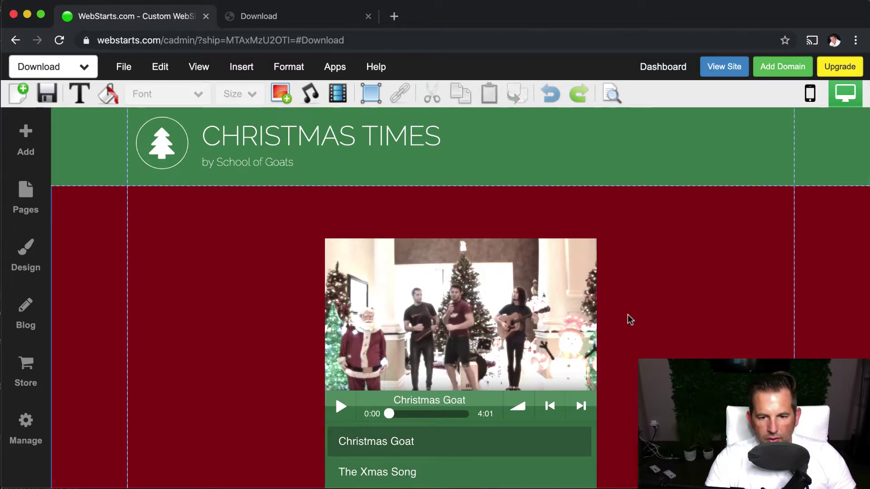
{"action": "scroll", "coordinate": [628, 319], "scroll_direction": "down", "scroll_amount": 3}
{"action": "scroll", "coordinate": [631, 319], "scroll_direction": "up", "scroll_amount": 2}
Enable a download button for each track in the player settings.
{"action": "left_click", "coordinate": [503, 234]}
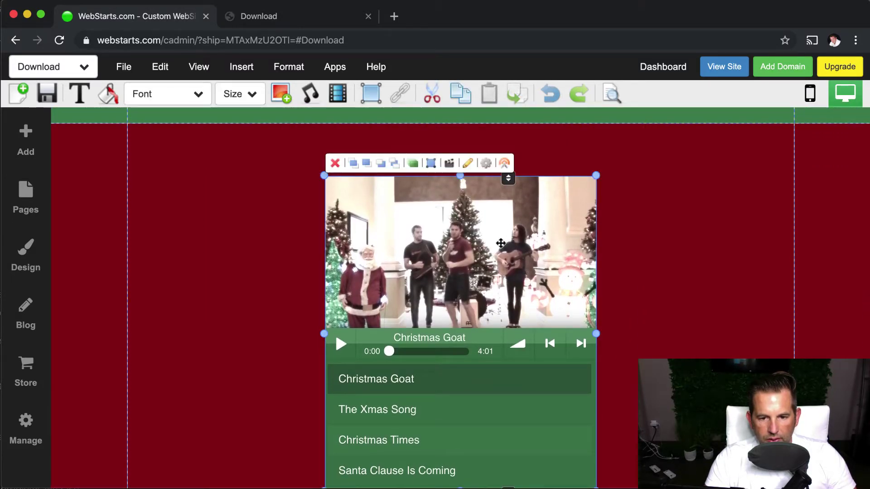
{"action": "left_click", "coordinate": [488, 166]}
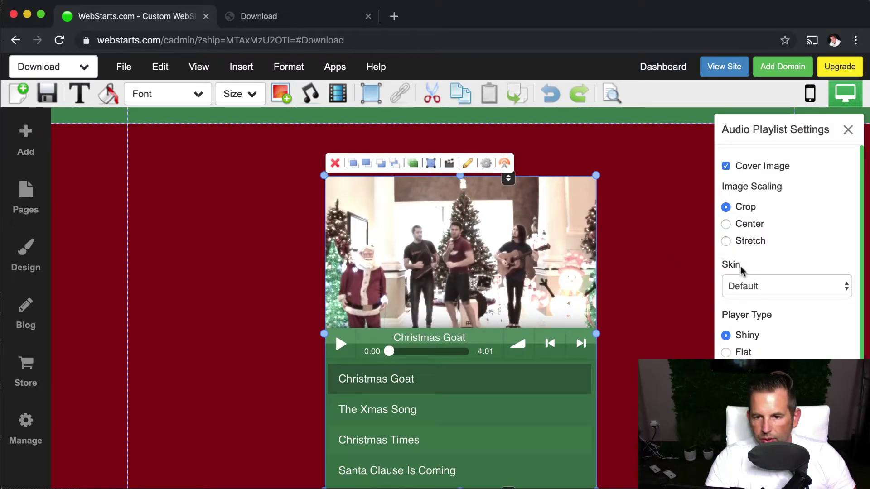
{"action": "scroll", "coordinate": [784, 346], "scroll_direction": "down", "scroll_amount": 1}
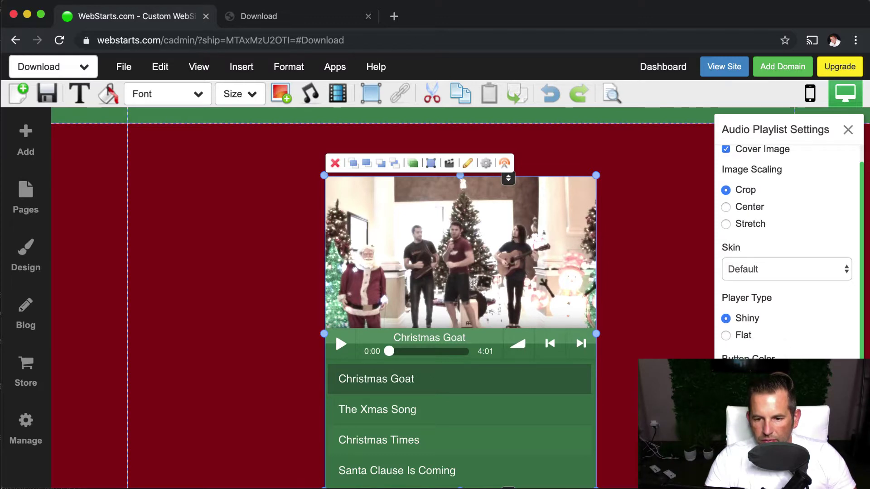
{"action": "left_click", "coordinate": [606, 414]}
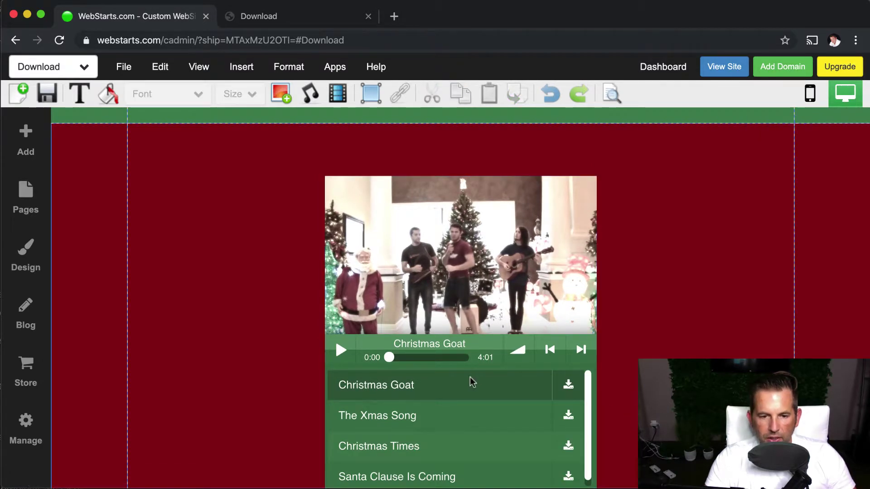
{"action": "scroll", "coordinate": [491, 374], "scroll_direction": "down", "scroll_amount": 2}
{"action": "scroll", "coordinate": [491, 374], "scroll_direction": "up", "scroll_amount": 2}
{"action": "scroll", "coordinate": [491, 374], "scroll_direction": "up", "scroll_amount": 1}
{"action": "left_click", "coordinate": [497, 290]}
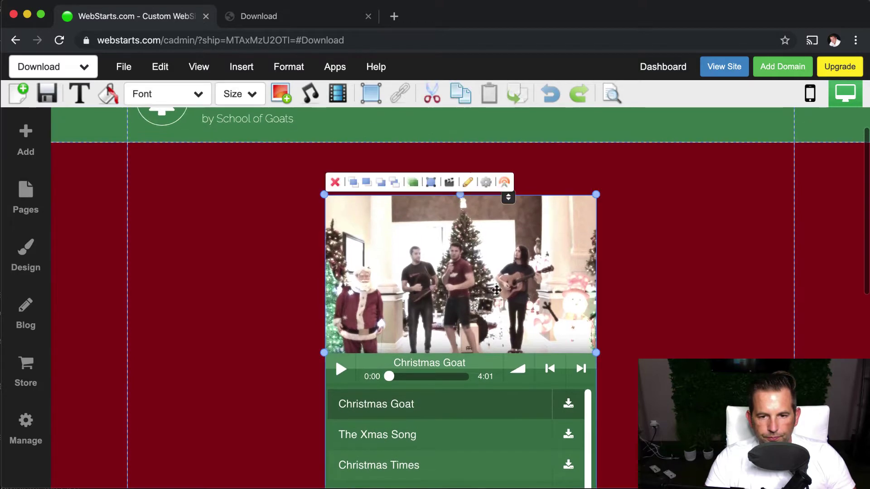
Save the Download page and preview the live site.
{"action": "left_click", "coordinate": [489, 289]}
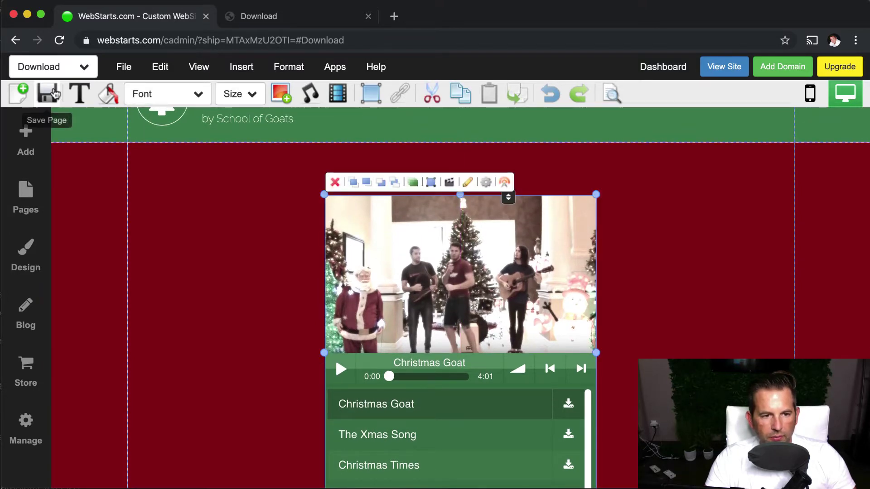
{"action": "left_click", "coordinate": [53, 95]}
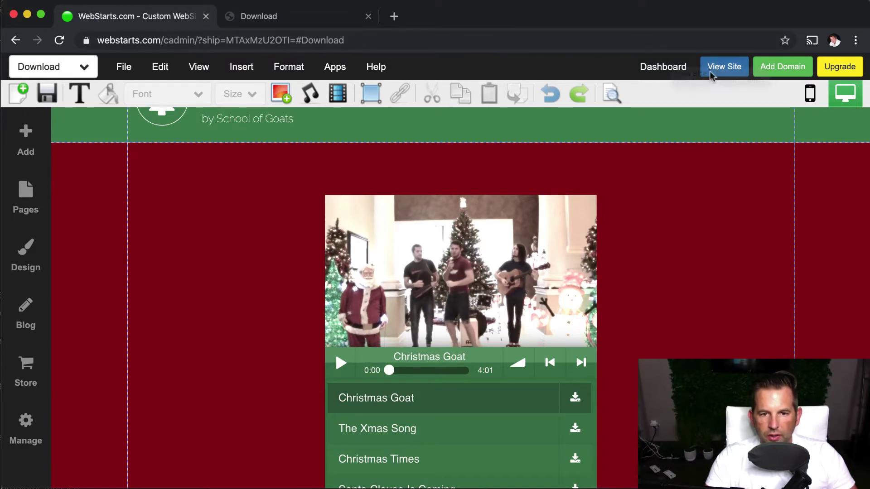
{"action": "left_click", "coordinate": [714, 68]}
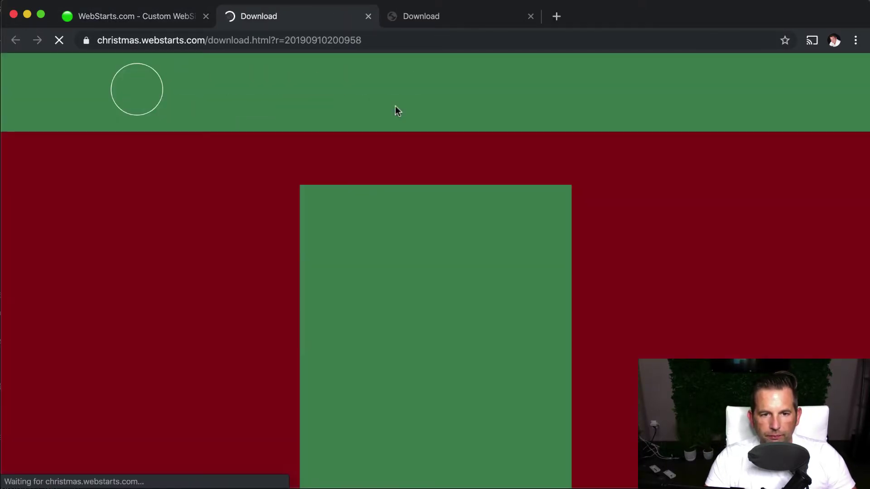
{"action": "scroll", "coordinate": [448, 234], "scroll_direction": "down", "scroll_amount": 2}
{"action": "scroll", "coordinate": [448, 234], "scroll_direction": "up", "scroll_amount": 3}
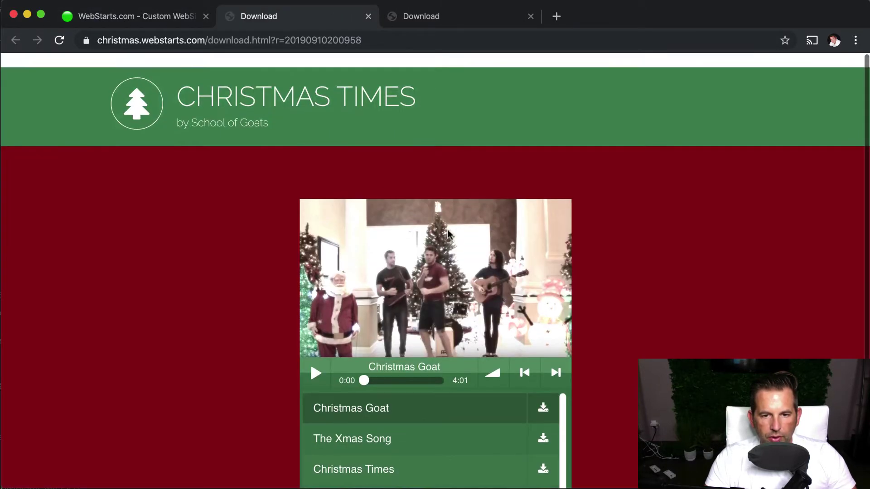
Close the preview tabs and switch the editor to the Home page.
{"action": "left_click", "coordinate": [368, 16]}
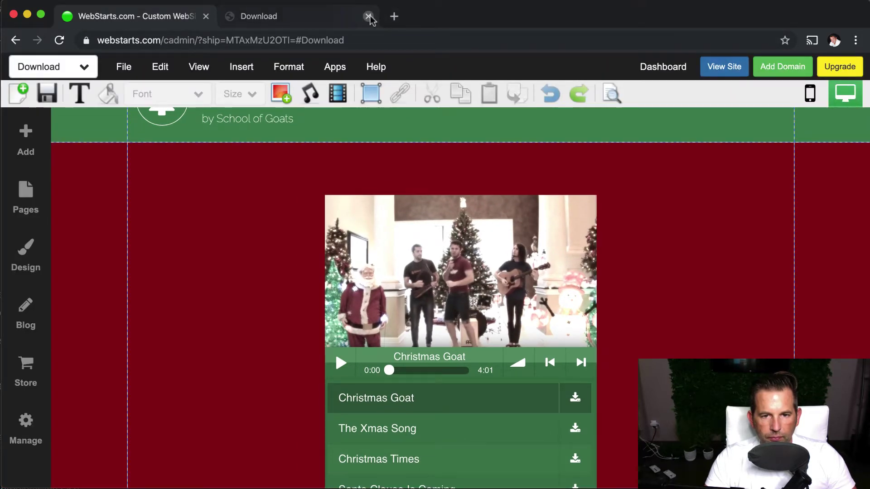
{"action": "left_click", "coordinate": [368, 16]}
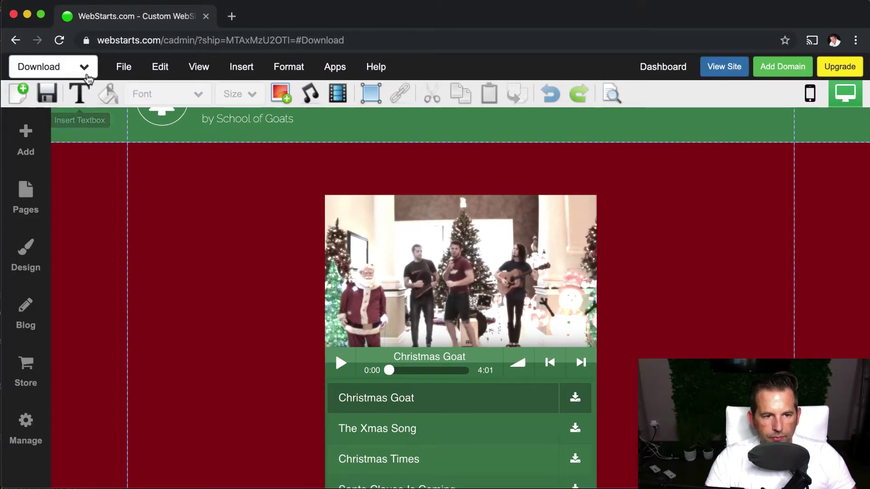
{"action": "left_click", "coordinate": [57, 68]}
{"action": "left_click", "coordinate": [53, 161]}
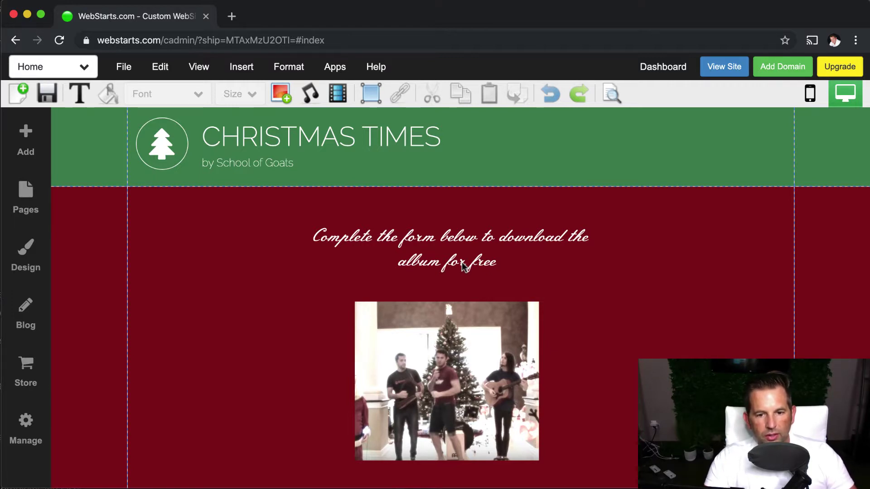
{"action": "scroll", "coordinate": [493, 389], "scroll_direction": "down", "scroll_amount": 3}
Delete the old email form from the Home page.
{"action": "left_click", "coordinate": [469, 412]}
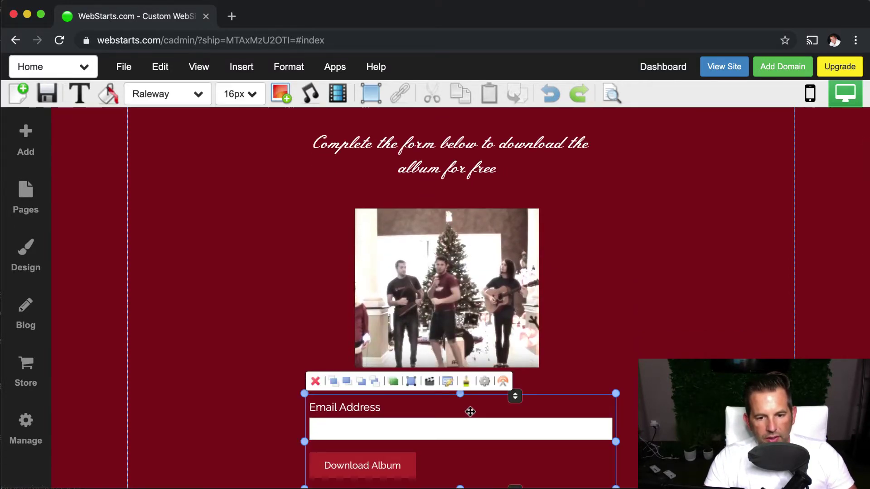
{"action": "left_click", "coordinate": [316, 382]}
{"action": "left_click", "coordinate": [401, 291]}
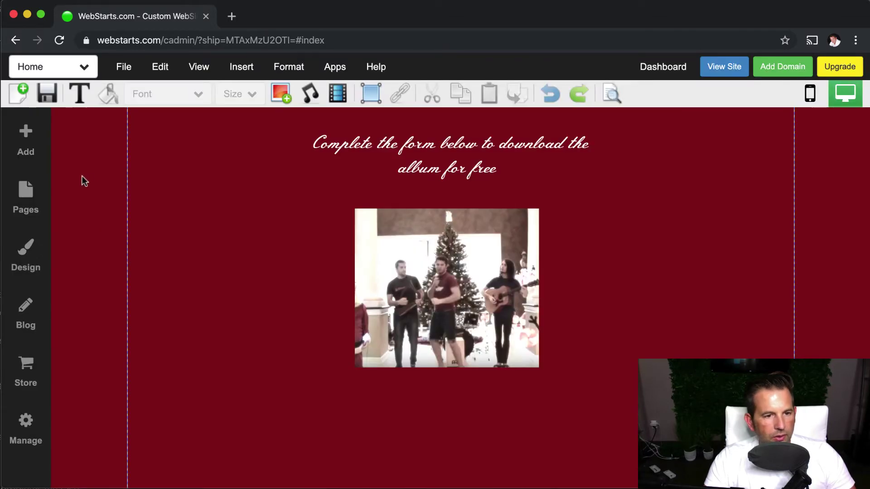
Insert a contact form with an Email field and a 'Download The Album' button.
{"action": "left_click", "coordinate": [27, 140]}
{"action": "scroll", "coordinate": [173, 352], "scroll_direction": "down", "scroll_amount": 2}
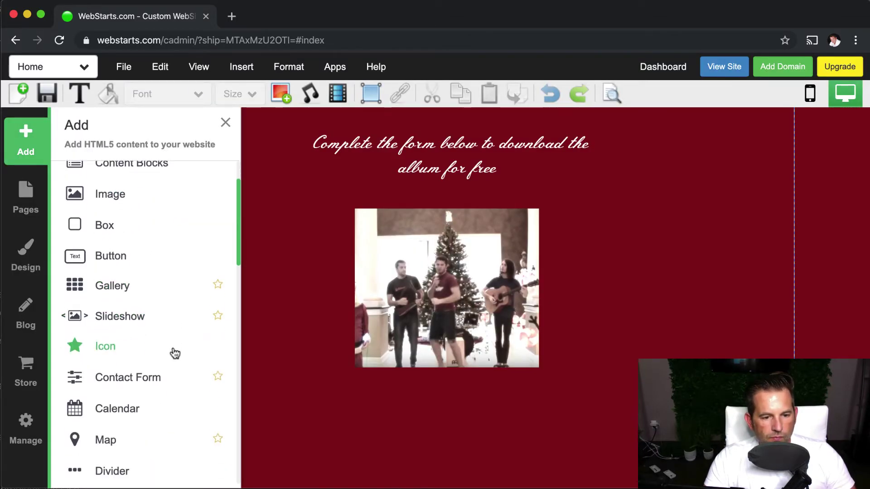
{"action": "left_click", "coordinate": [156, 373]}
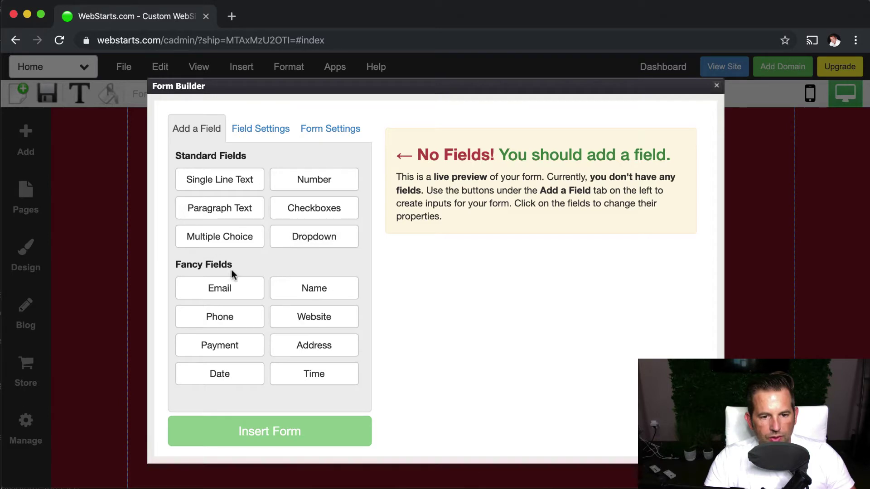
{"action": "left_click", "coordinate": [226, 294]}
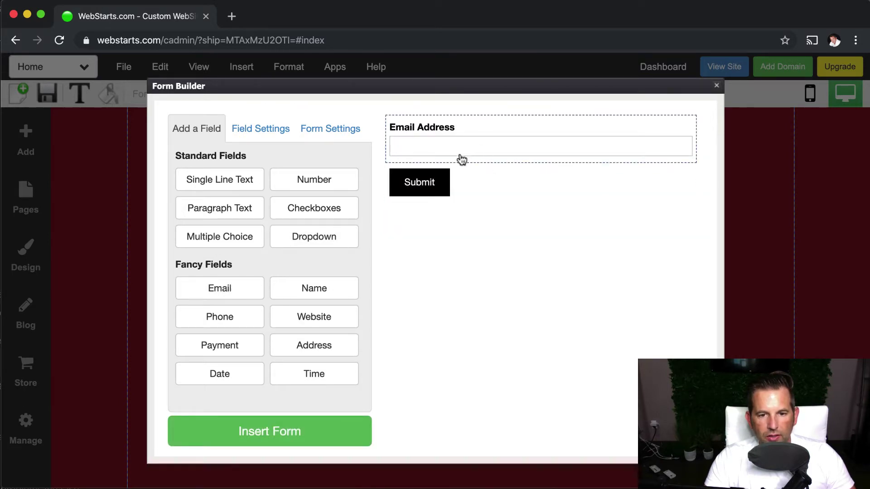
{"action": "left_click", "coordinate": [461, 186]}
{"action": "left_click", "coordinate": [337, 183]}
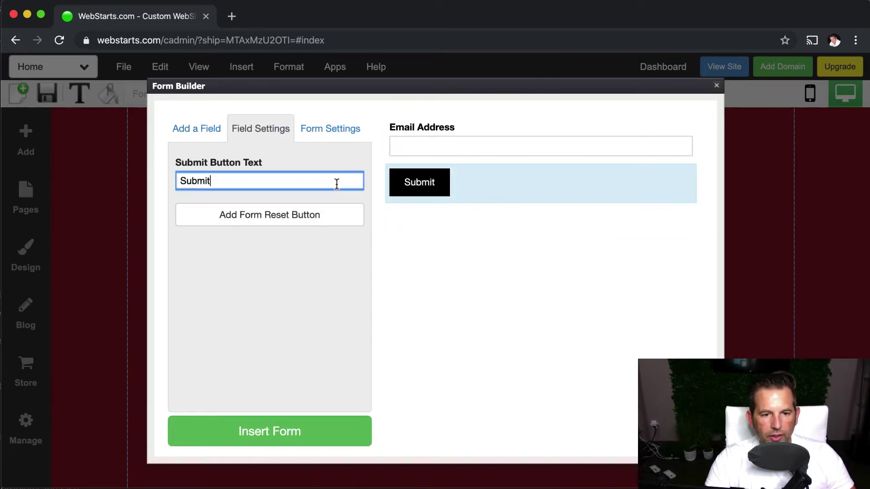
{"action": "double_click", "coordinate": [335, 184]}
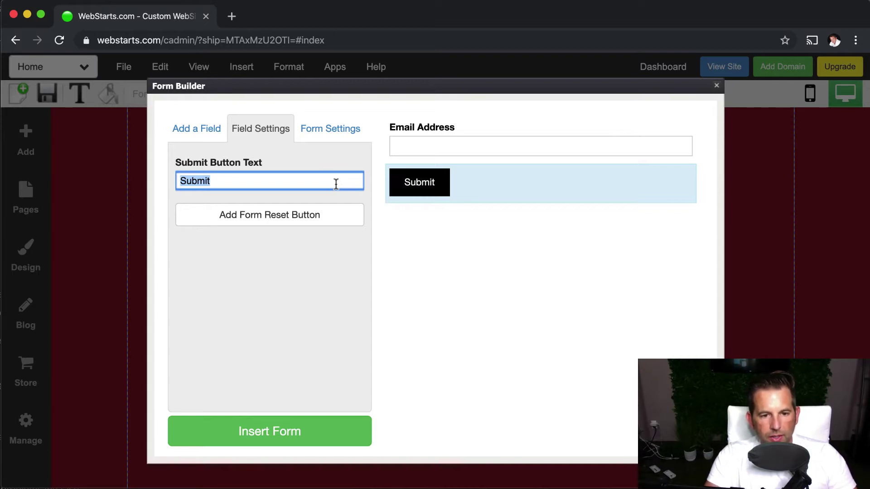
{"action": "type", "text": "Down"}
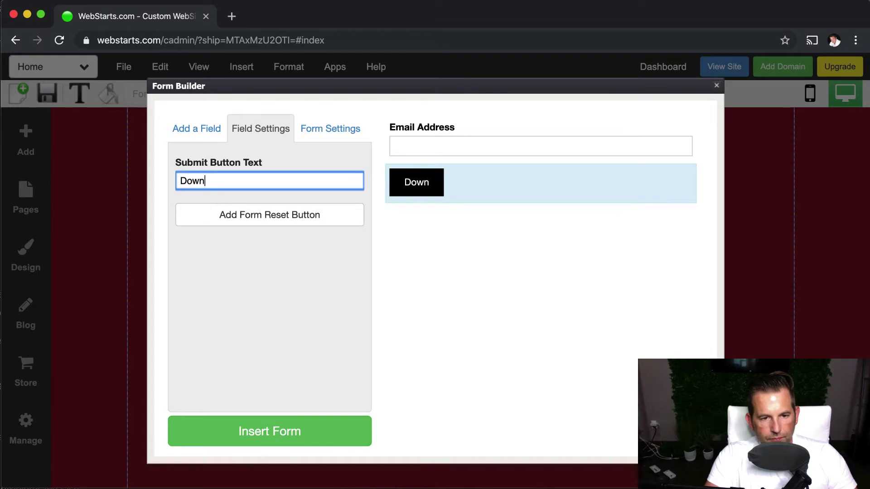
{"action": "type", "text": "load The Al"}
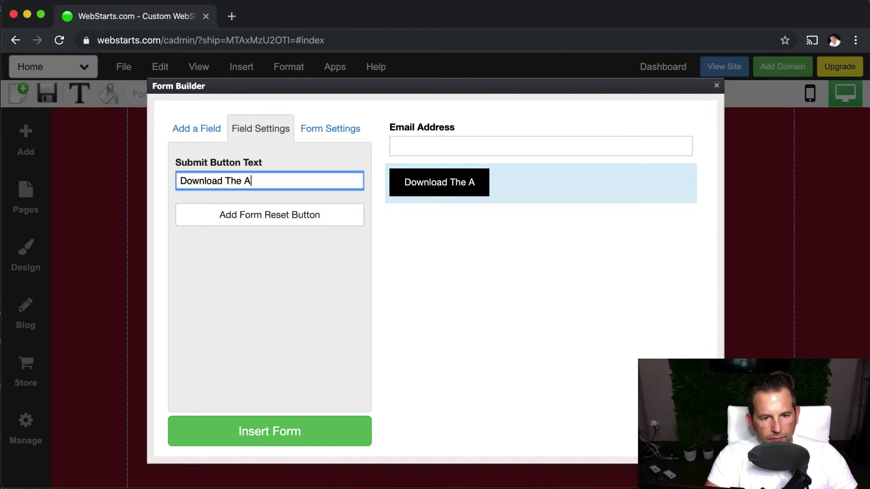
{"action": "type", "text": "bum"}
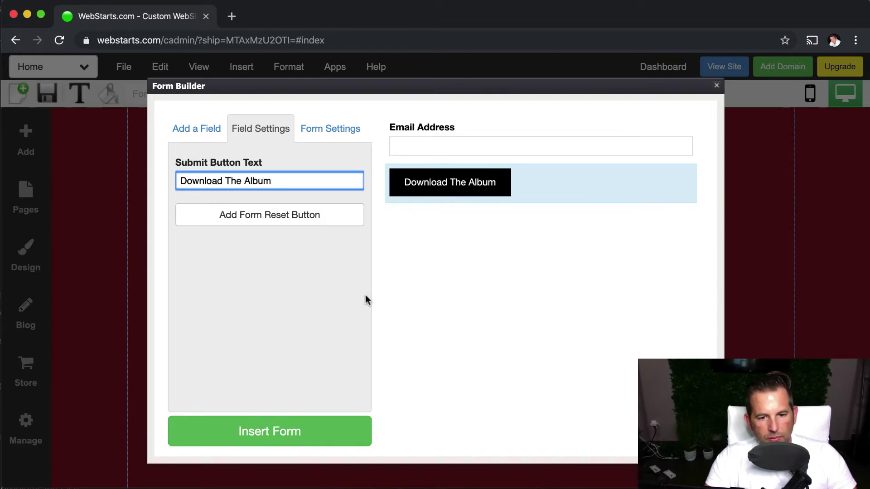
{"action": "left_click", "coordinate": [352, 438]}
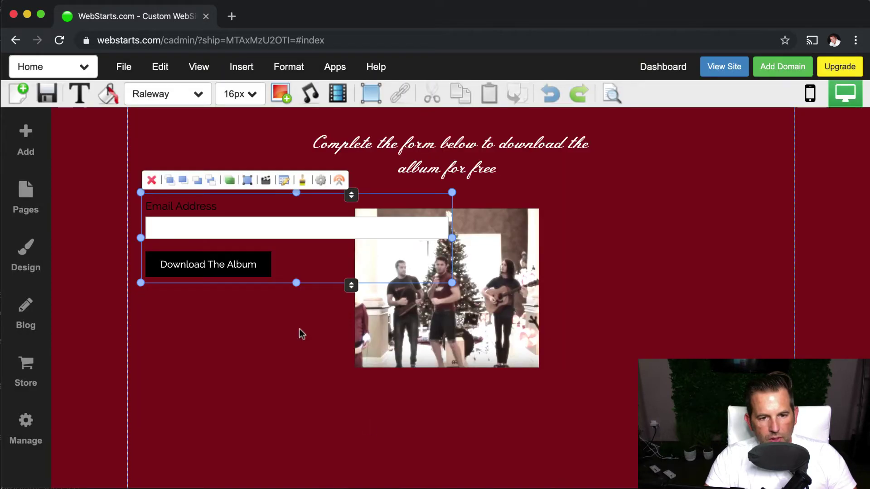
Move the new form so it sits centred below the band photo.
{"action": "left_click_drag", "start_coordinate": [255, 212], "coordinate": [270, 214]}
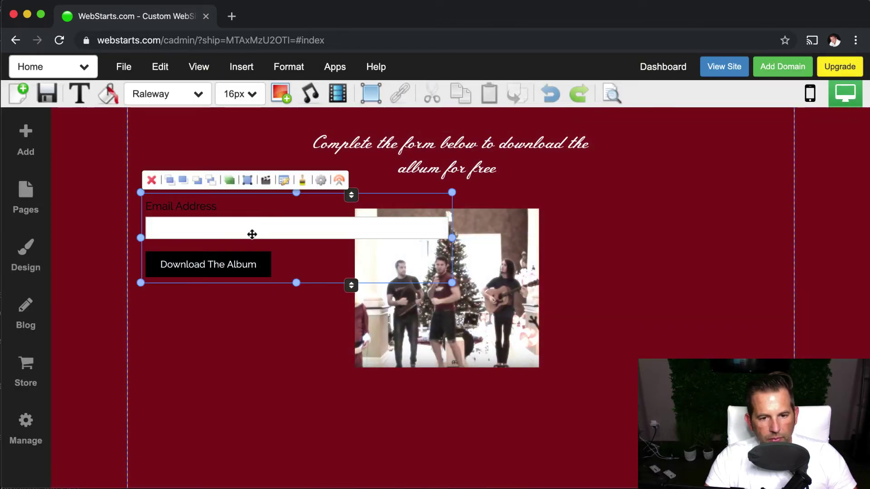
{"action": "left_click_drag", "start_coordinate": [368, 488], "coordinate": [412, 437]}
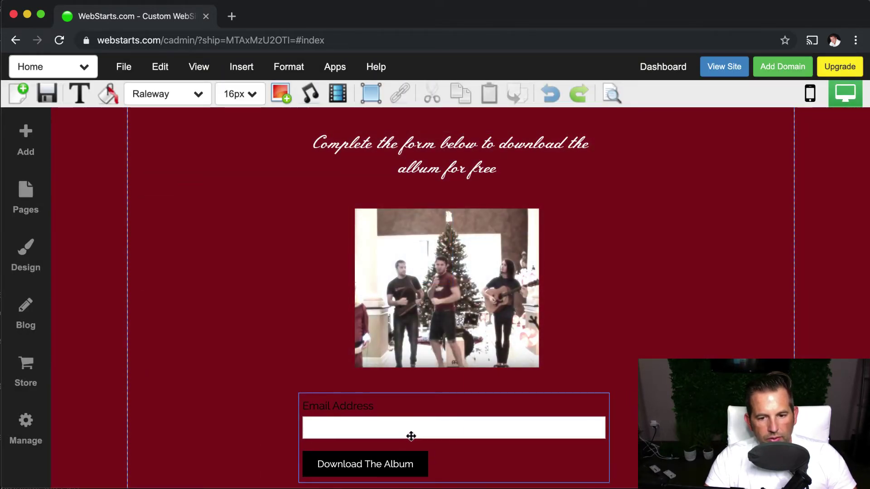
{"action": "double_click", "coordinate": [411, 437]}
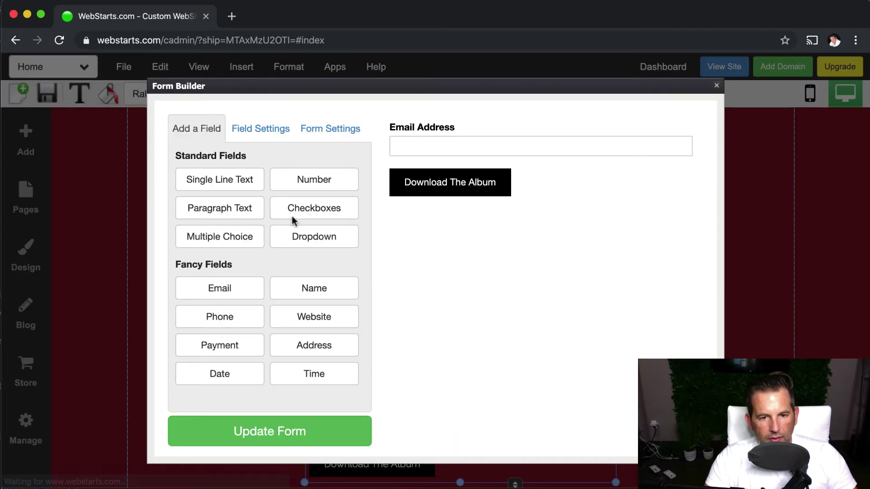
Set the form's confirmation page to Download and its mailing list to Contacts.
{"action": "left_click", "coordinate": [332, 137]}
{"action": "left_click", "coordinate": [248, 237]}
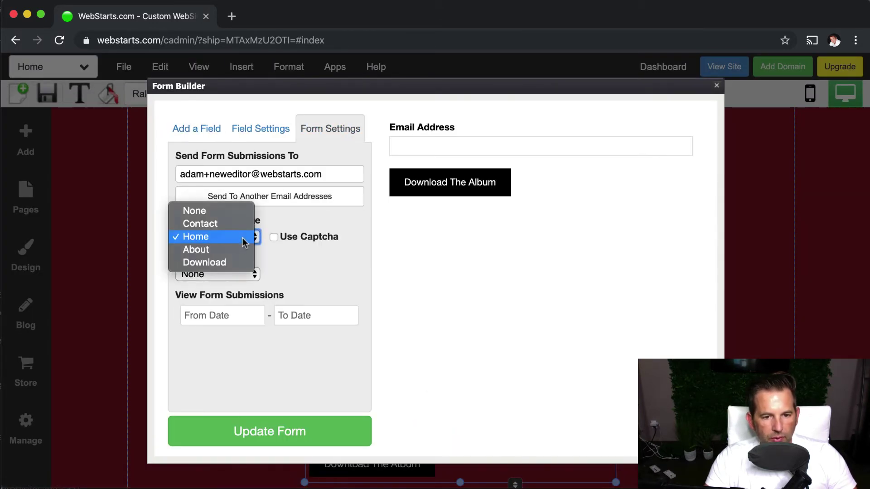
{"action": "left_click", "coordinate": [253, 262]}
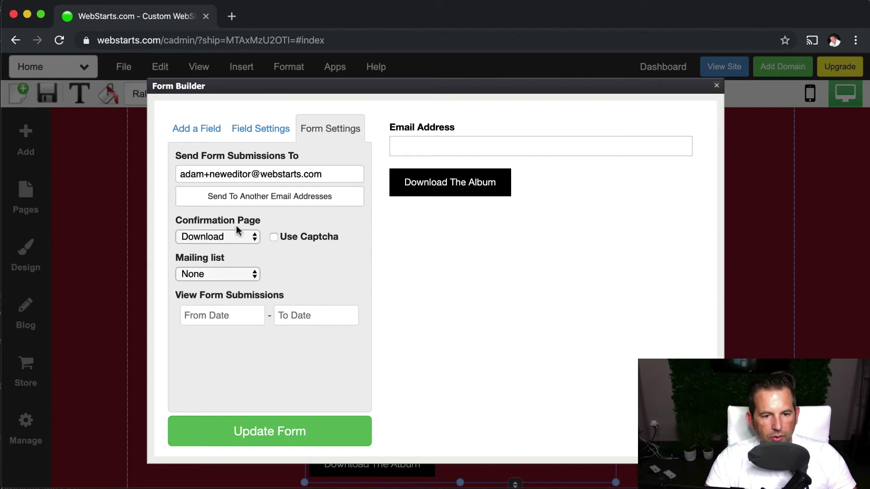
{"action": "left_click", "coordinate": [242, 274]}
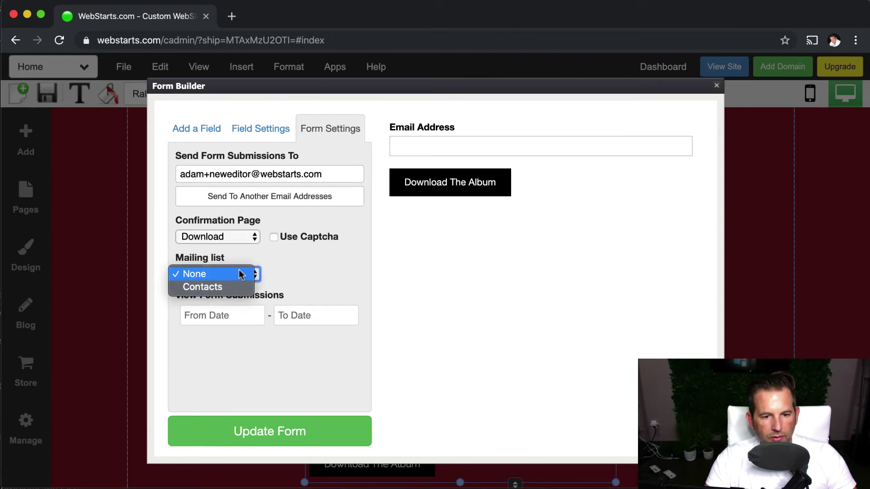
{"action": "left_click", "coordinate": [210, 286]}
{"action": "left_click", "coordinate": [306, 438]}
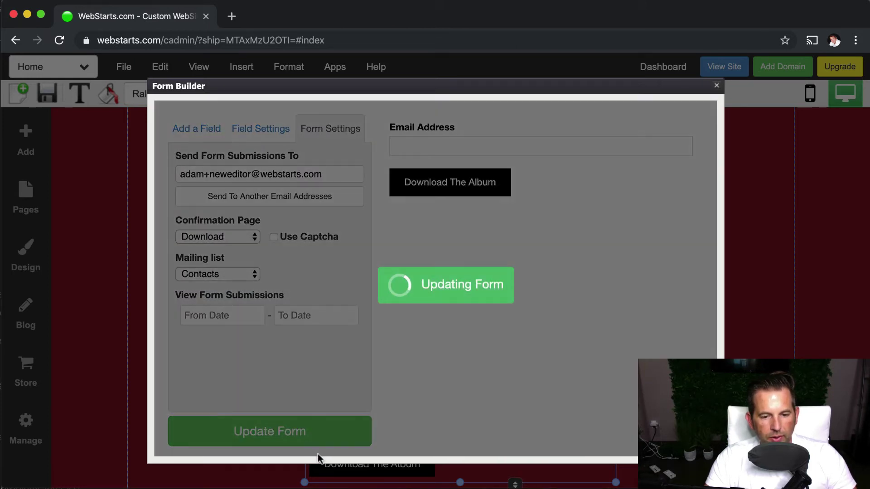
{"action": "scroll", "coordinate": [607, 376], "scroll_direction": "down", "scroll_amount": 2}
Make the Email Address label white and nudge the form slightly lower.
{"action": "left_click", "coordinate": [439, 373]}
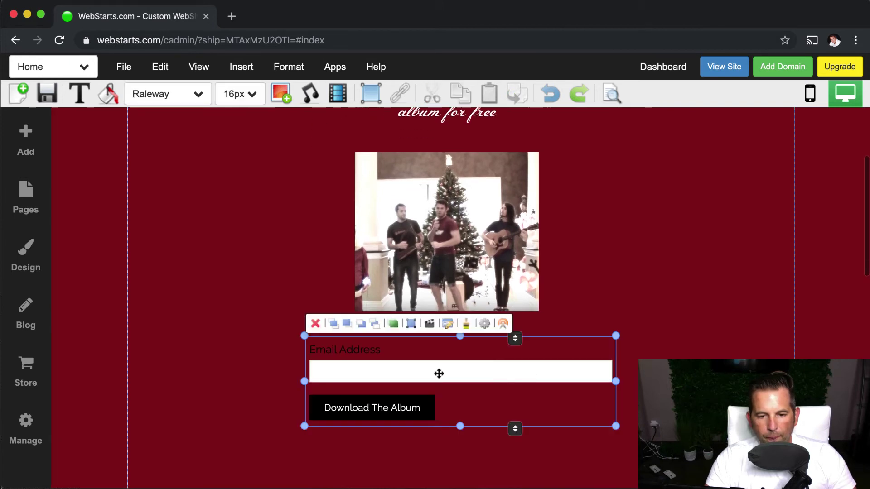
{"action": "left_click", "coordinate": [109, 95]}
{"action": "left_click", "coordinate": [119, 148]}
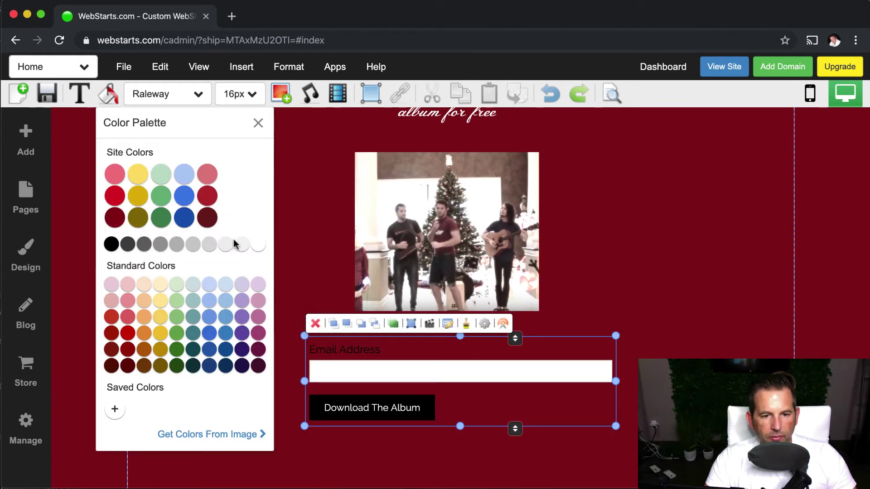
{"action": "left_click", "coordinate": [256, 245]}
{"action": "left_click", "coordinate": [285, 224]}
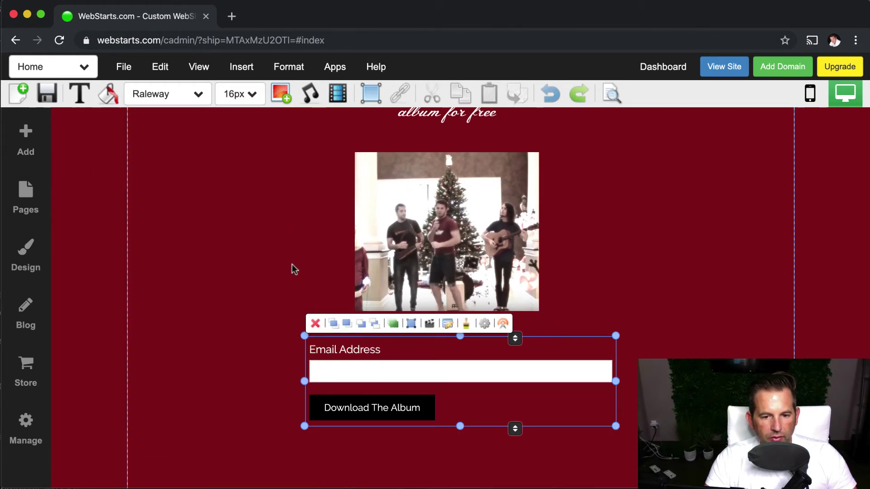
{"action": "left_click_drag", "start_coordinate": [369, 359], "coordinate": [373, 366]}
{"action": "left_click", "coordinate": [241, 247]}
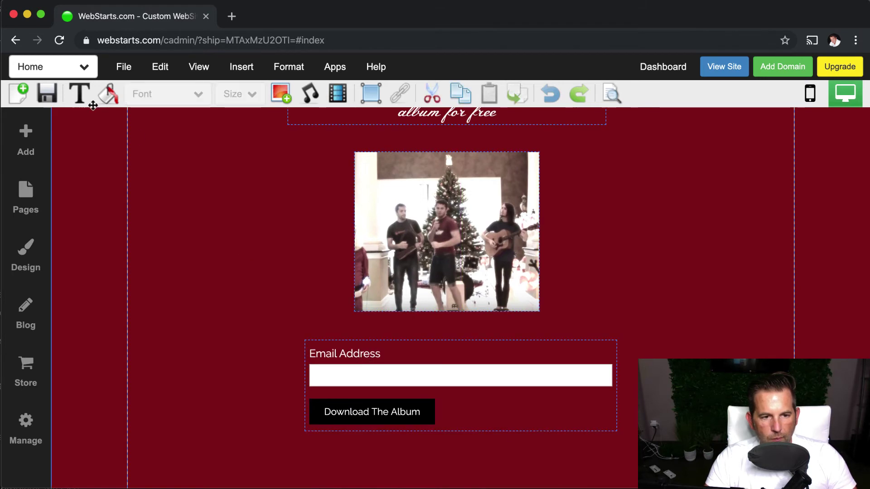
Make the form button's background red and save the Home page.
{"action": "left_click", "coordinate": [424, 403]}
{"action": "left_click", "coordinate": [108, 96]}
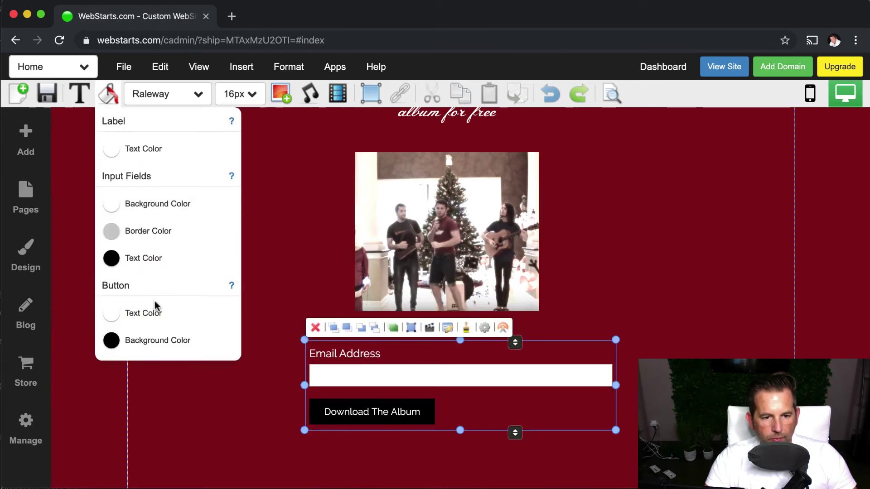
{"action": "left_click", "coordinate": [165, 342]}
{"action": "left_click", "coordinate": [207, 203]}
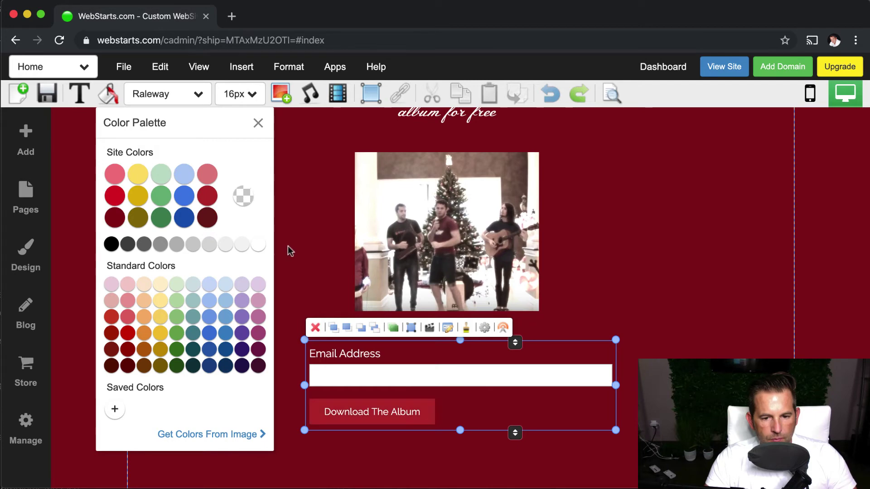
{"action": "left_click", "coordinate": [288, 249]}
{"action": "left_click", "coordinate": [612, 286]}
{"action": "left_click", "coordinate": [57, 116]}
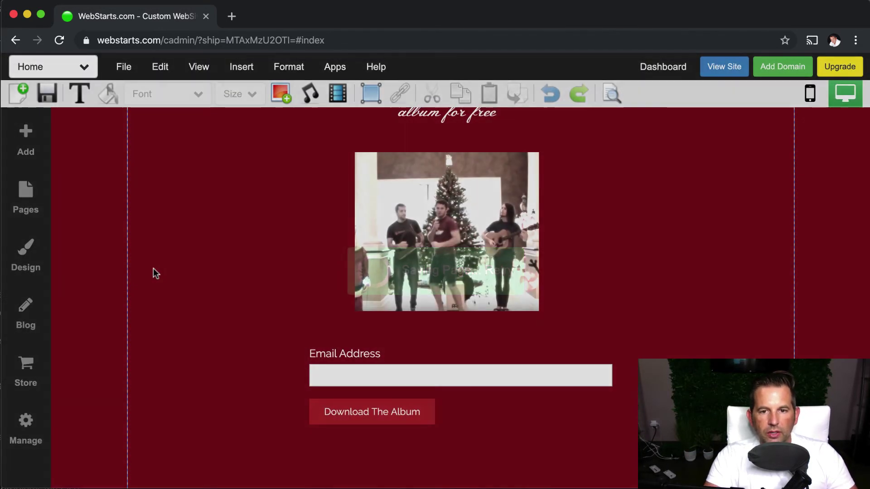
{"action": "scroll", "coordinate": [489, 195], "scroll_direction": "up", "scroll_amount": 3}
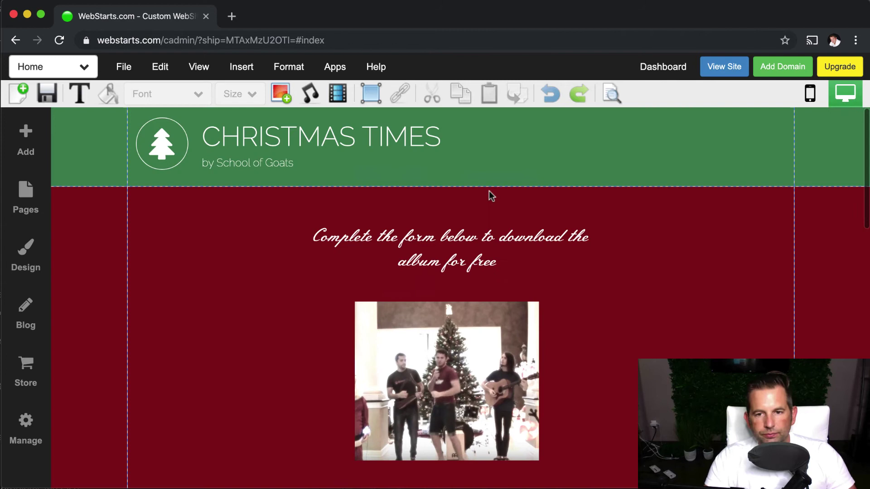
View the live Christmas Times home page with its red email form in a new tab.
{"action": "left_click", "coordinate": [710, 69]}
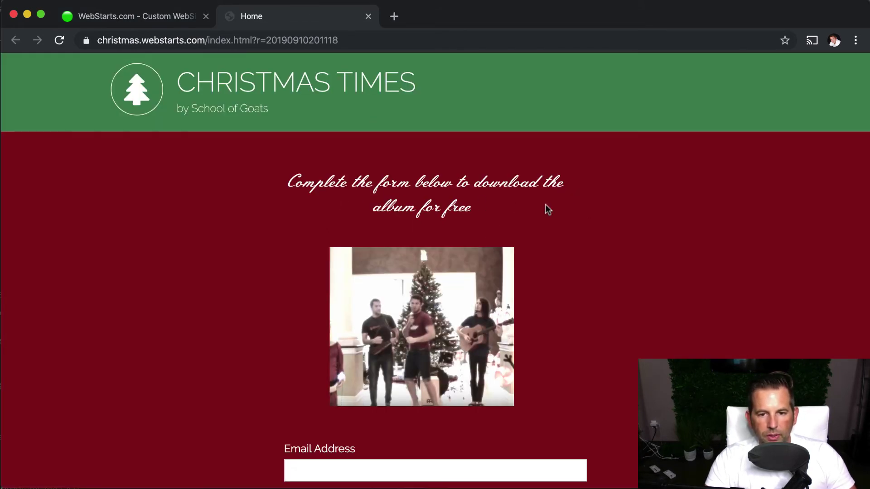
{"action": "scroll", "coordinate": [505, 259], "scroll_direction": "down", "scroll_amount": 5}
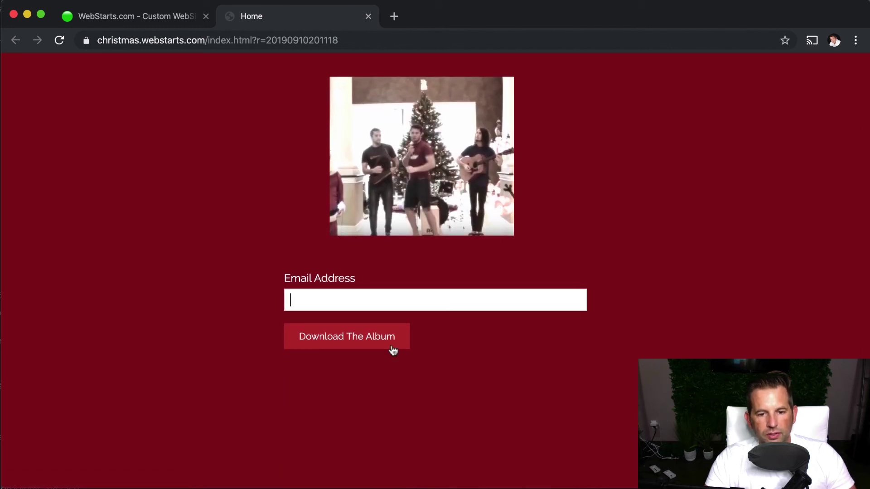
{"action": "scroll", "coordinate": [475, 368], "scroll_direction": "up", "scroll_amount": 5}
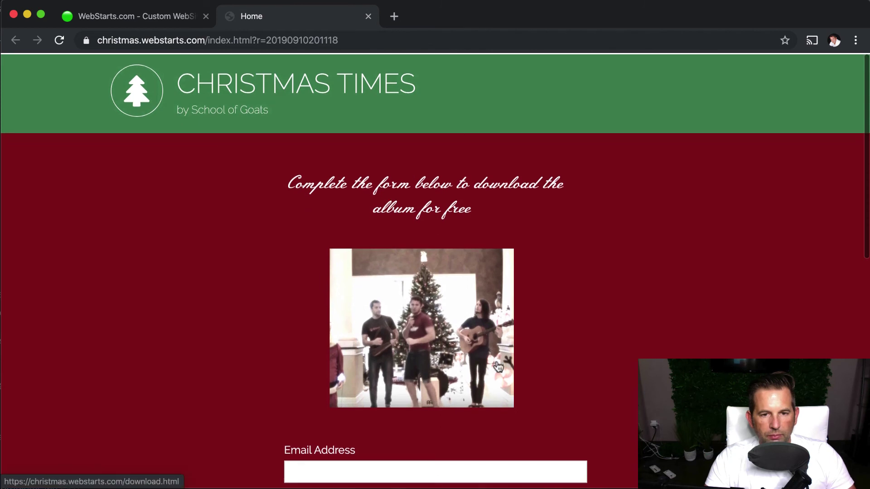